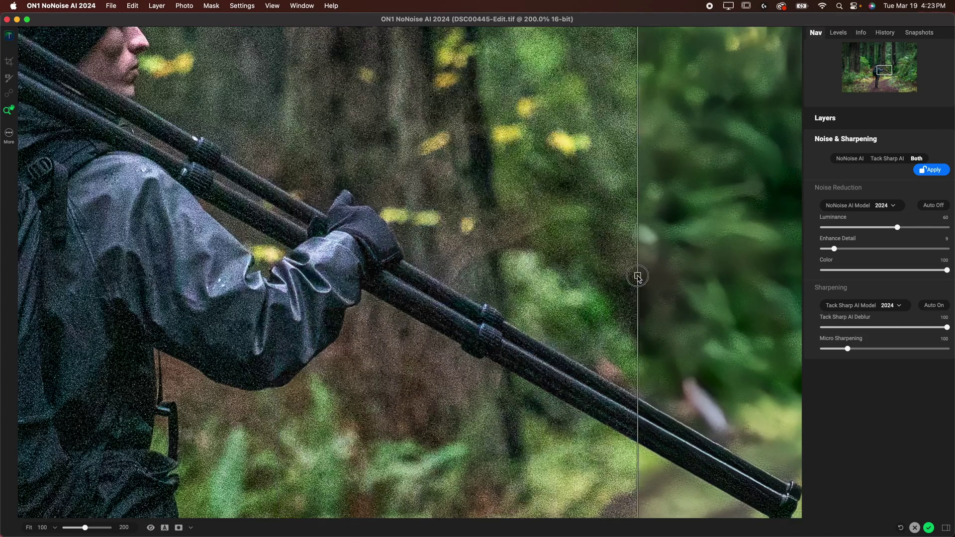
Step: Drag the before/after divider left to show more of the denoised forest photo
left_click_drag(638, 277, 245, 276)
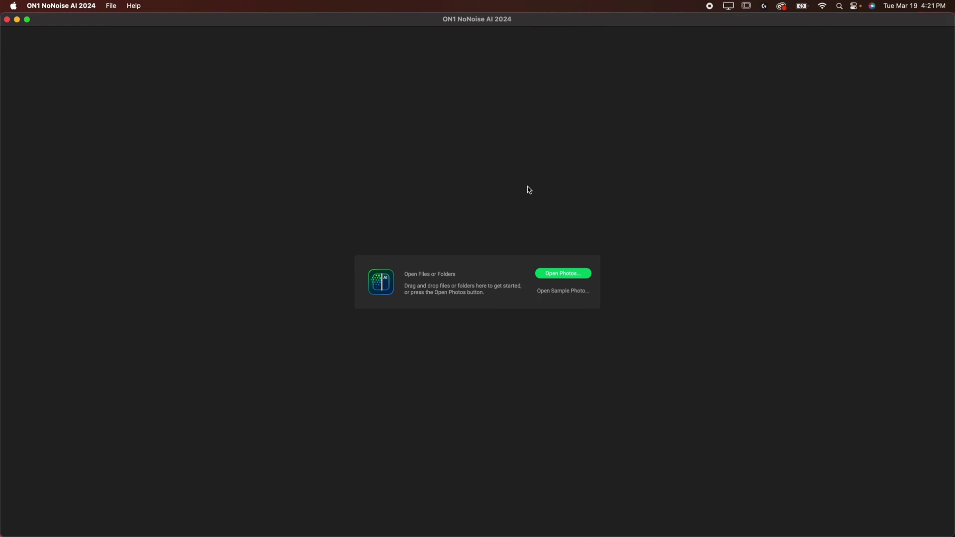
Step: Use Open Photos… to browse the Noise Test folder
left_click(554, 276)
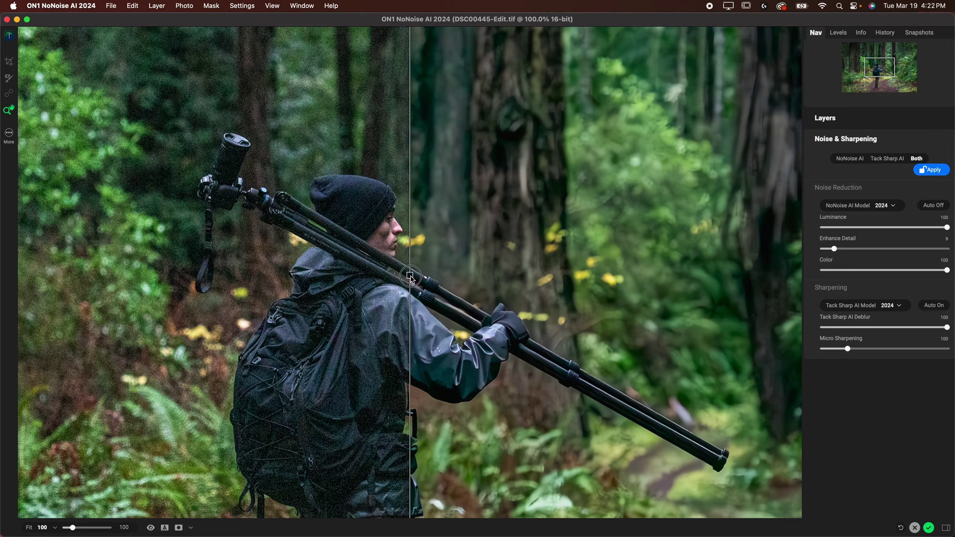
Step: Widen the denoised side of the forest photo's before/after preview
left_click_drag(410, 277, 272, 369)
Step: Zoom to 200% on the hiker, compare before/after, and lower Luminance to 60
key("super+equal")
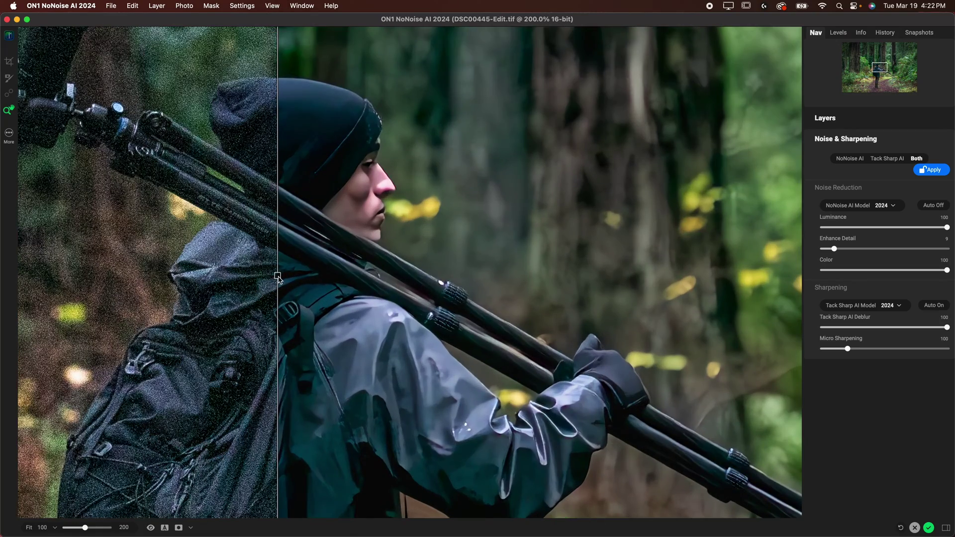
left_click_drag(295, 279, 280, 354)
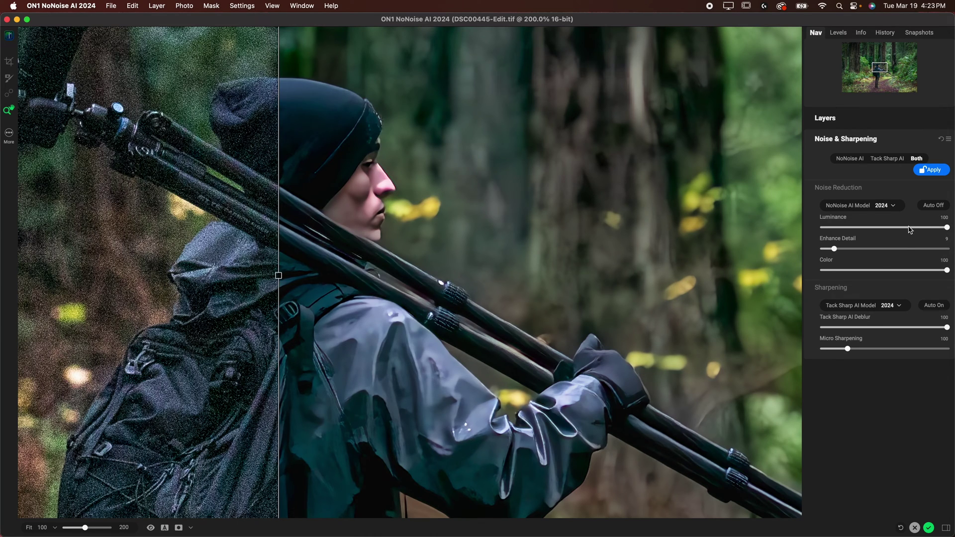
left_click_drag(909, 230, 898, 231)
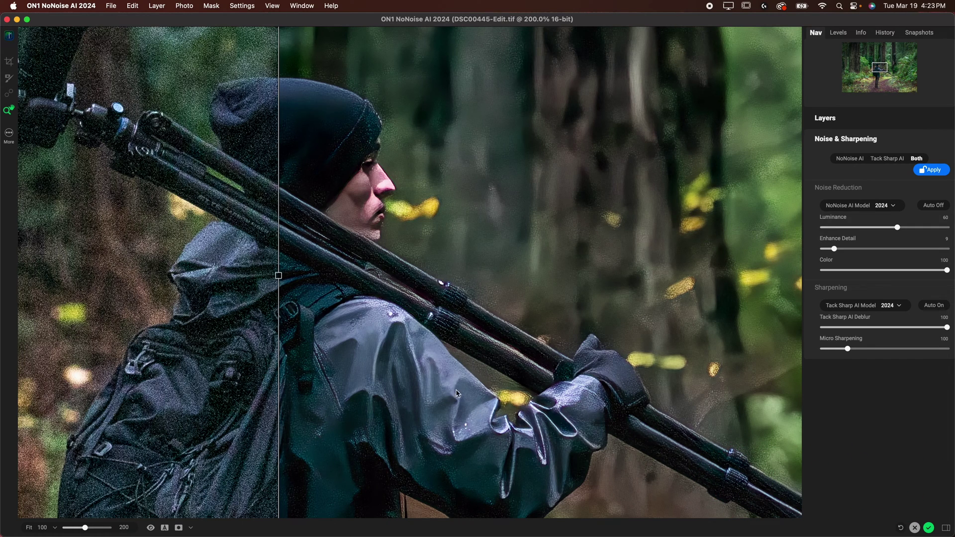
Step: Pan to the tripod and compare with Luminance noise reduction dropped to 17
left_click(514, 402)
left_click_drag(513, 402, 275, 259)
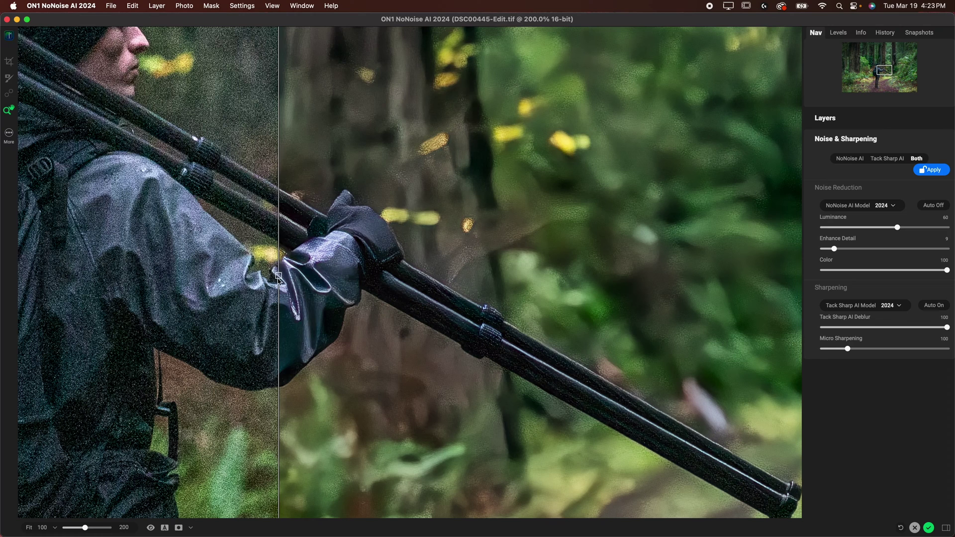
left_click_drag(278, 276, 222, 276)
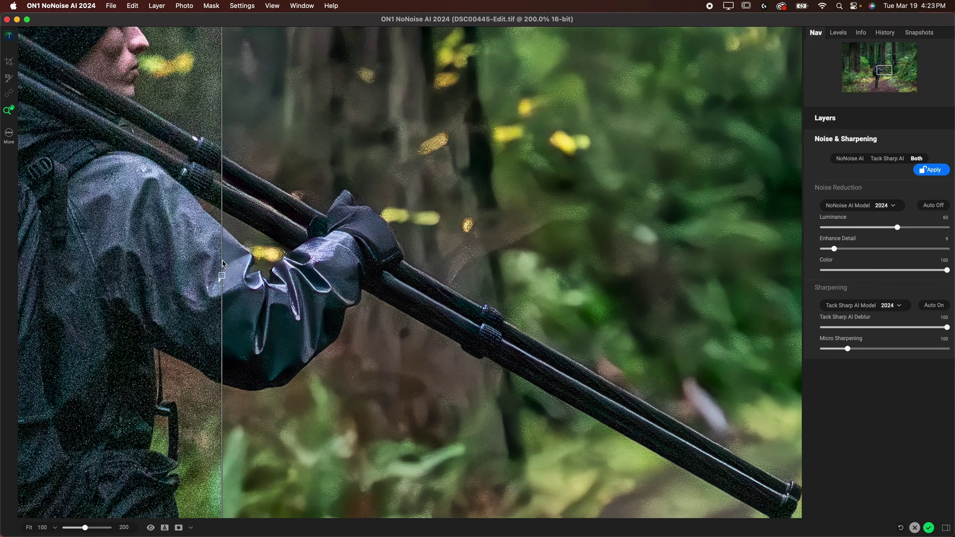
left_click(844, 229)
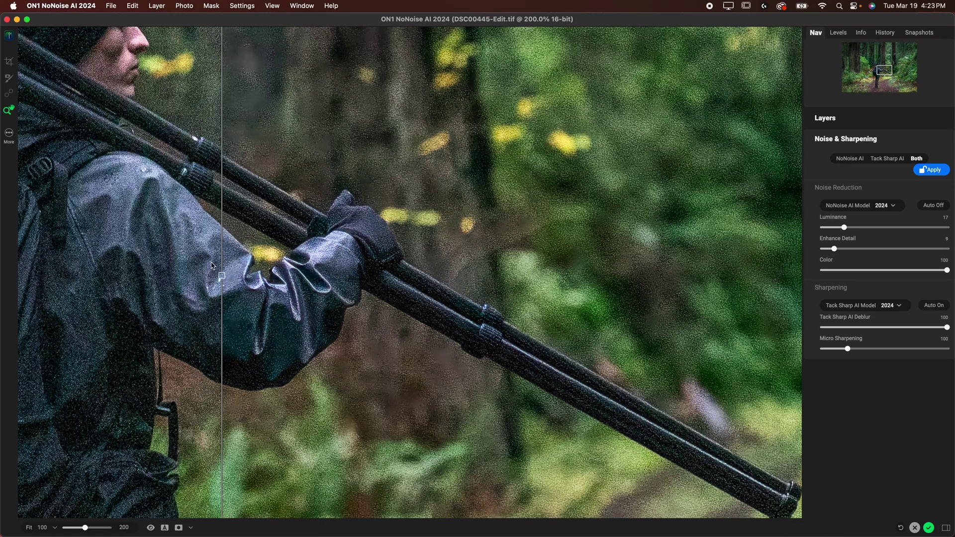
left_click_drag(226, 278, 234, 237)
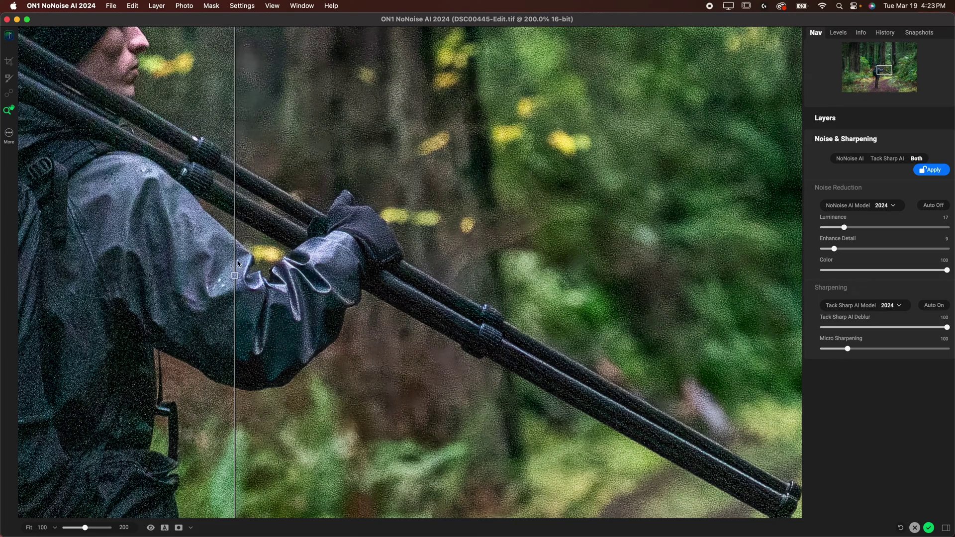
Step: Restore Luminance noise reduction to 100 and fit the forest photo in the window
left_click_drag(235, 276, 337, 259)
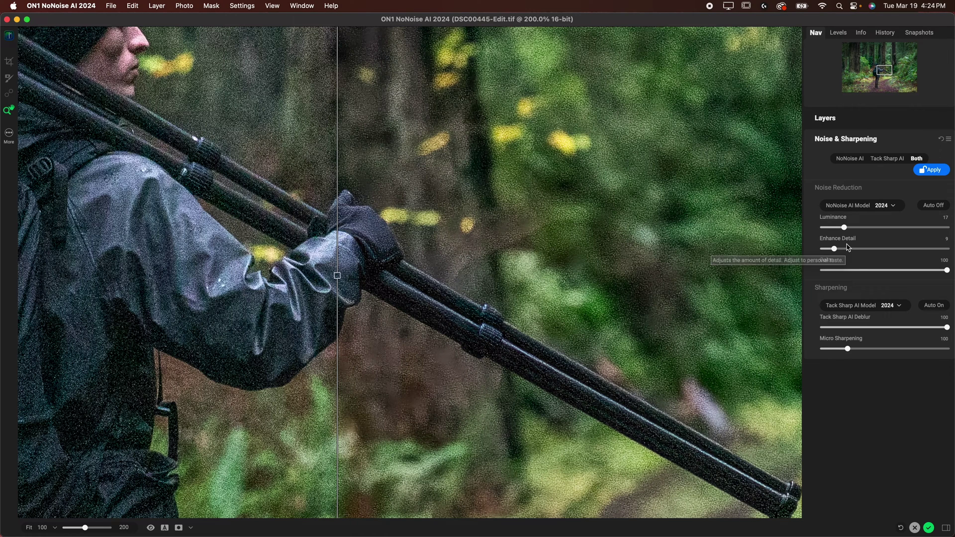
left_click_drag(837, 227, 952, 228)
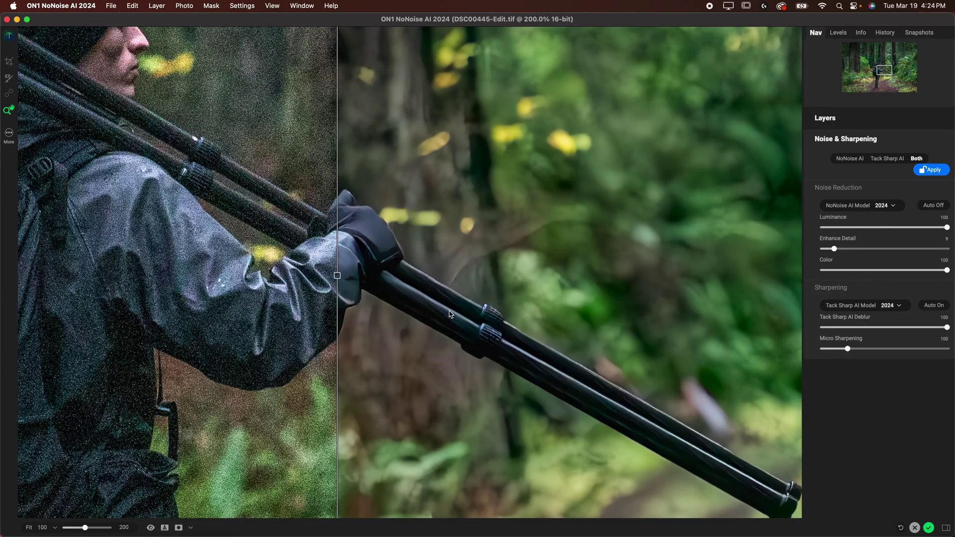
key("super+0")
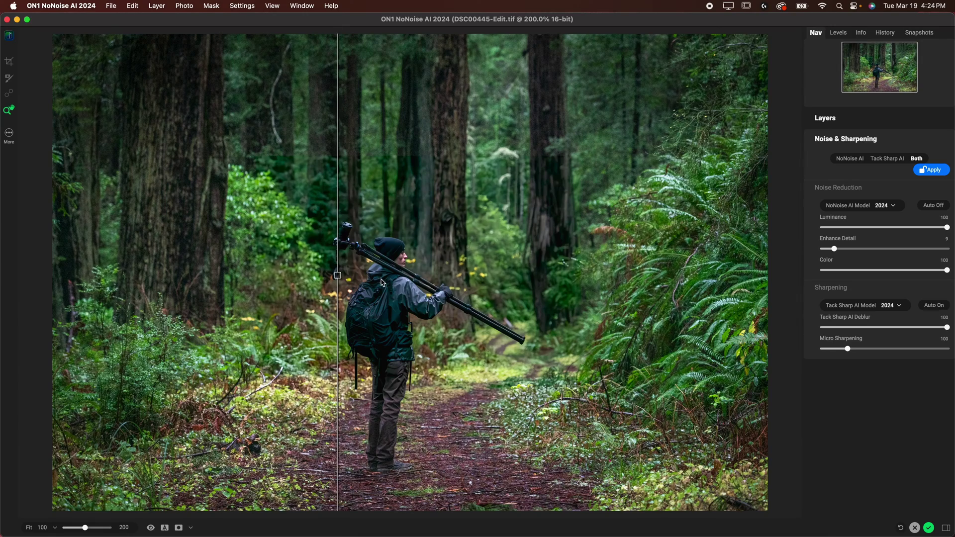
left_click(378, 277)
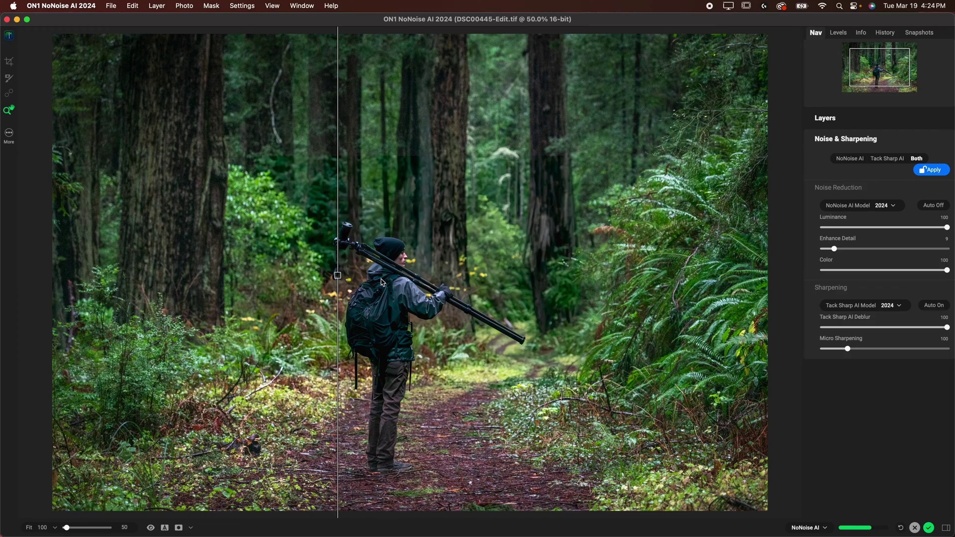
left_click(412, 260)
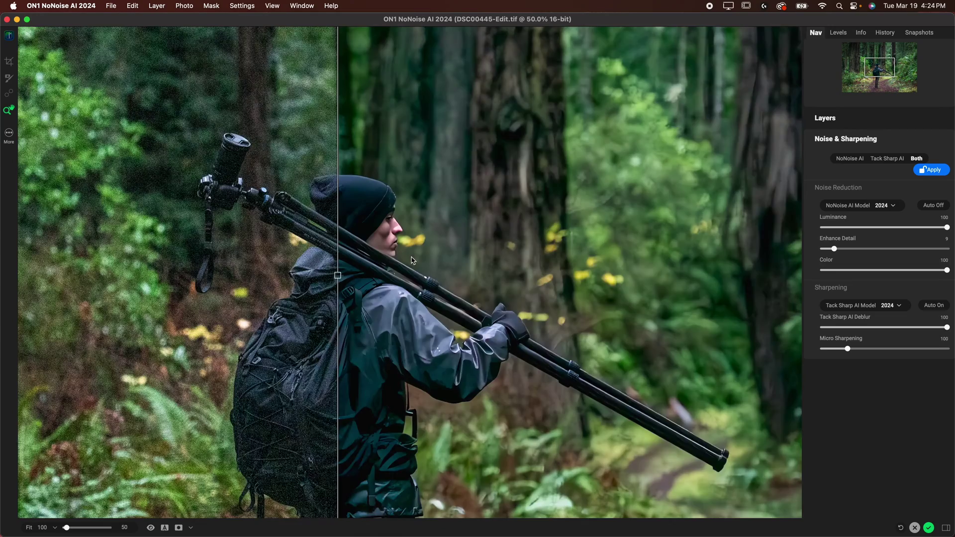
left_click(411, 260)
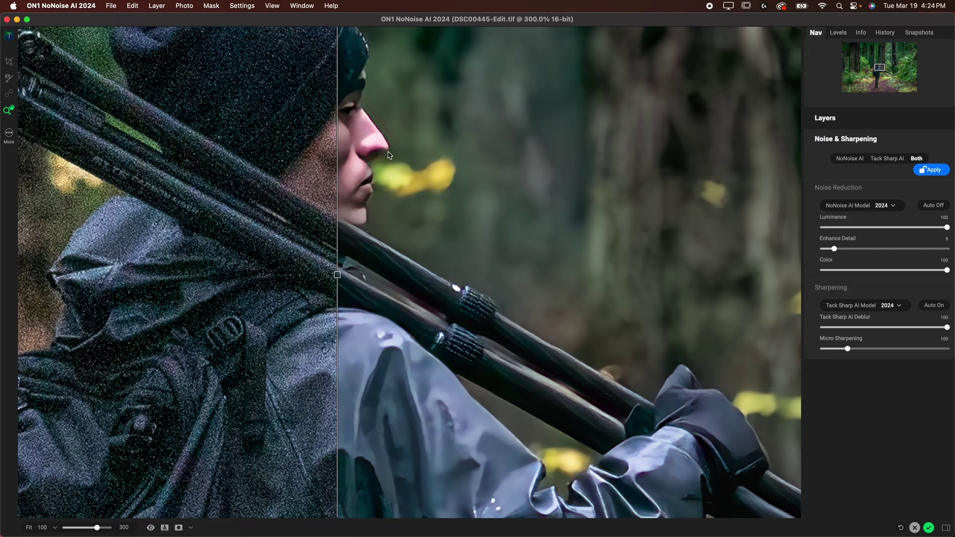
left_click_drag(337, 275, 292, 275)
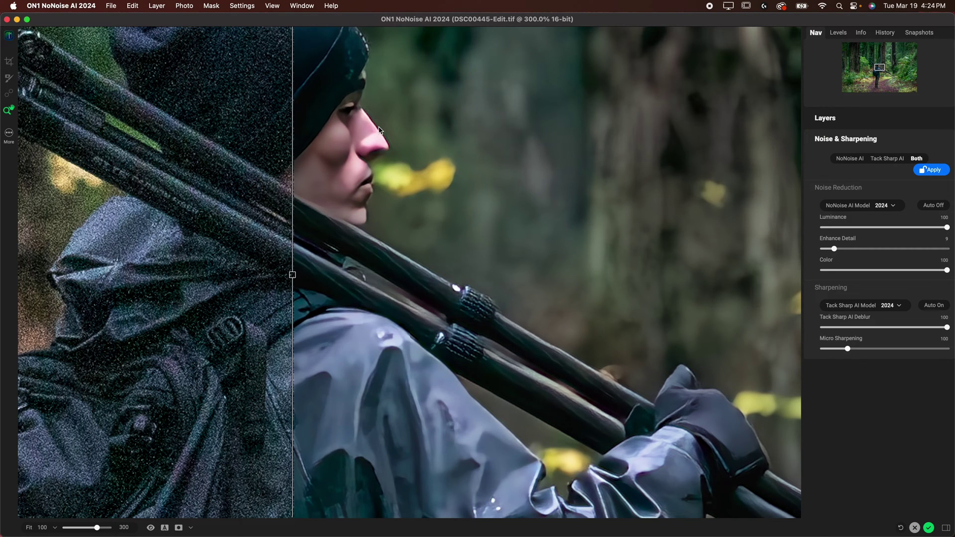
left_click_drag(292, 275, 398, 275)
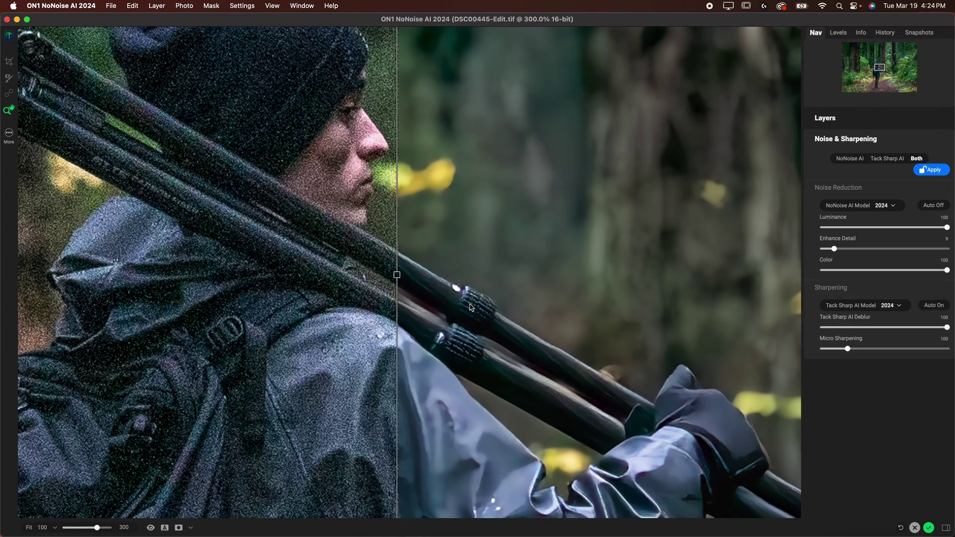
key("super+0")
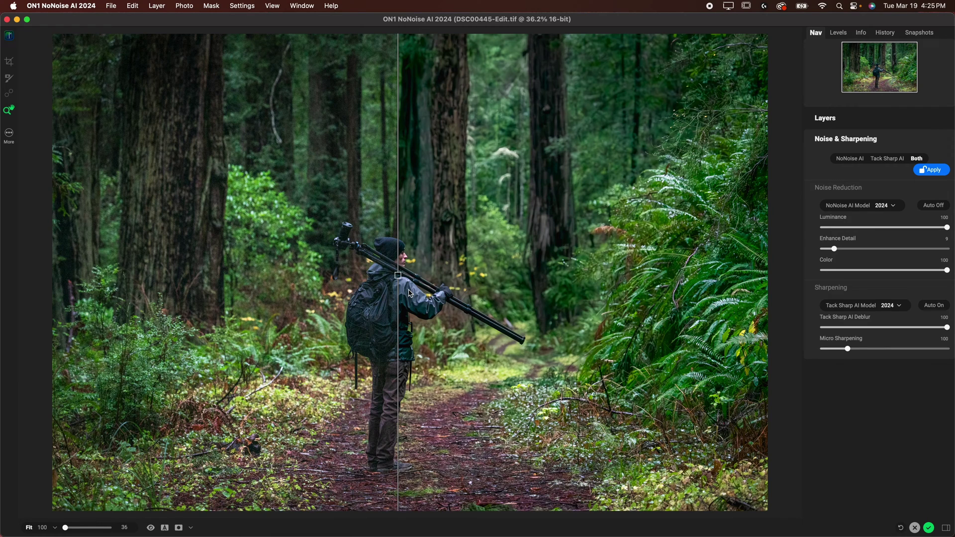
Step: Cancel saving the forest photo and switch Noise & Sharpening to NoNoise AI only
left_click(929, 527)
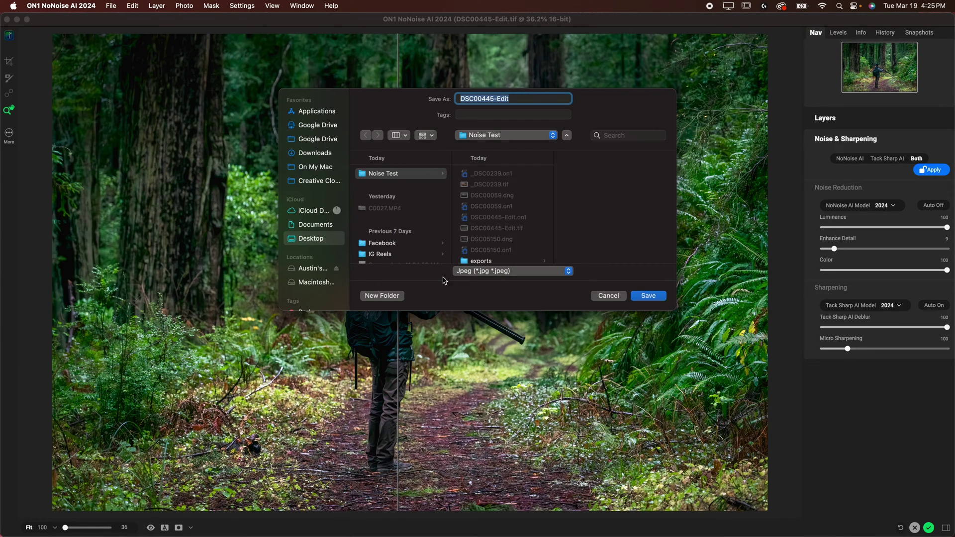
scroll(472, 246, "down", 1)
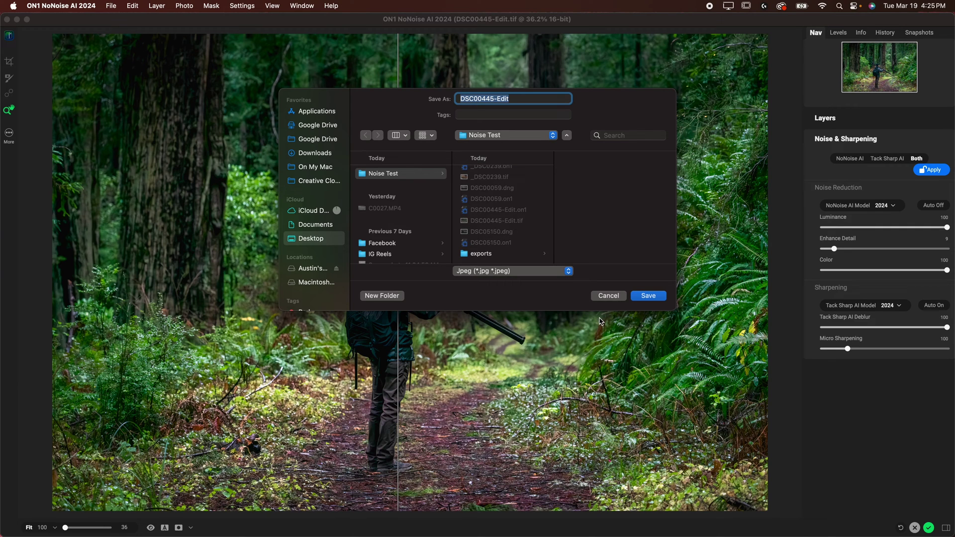
left_click(609, 295)
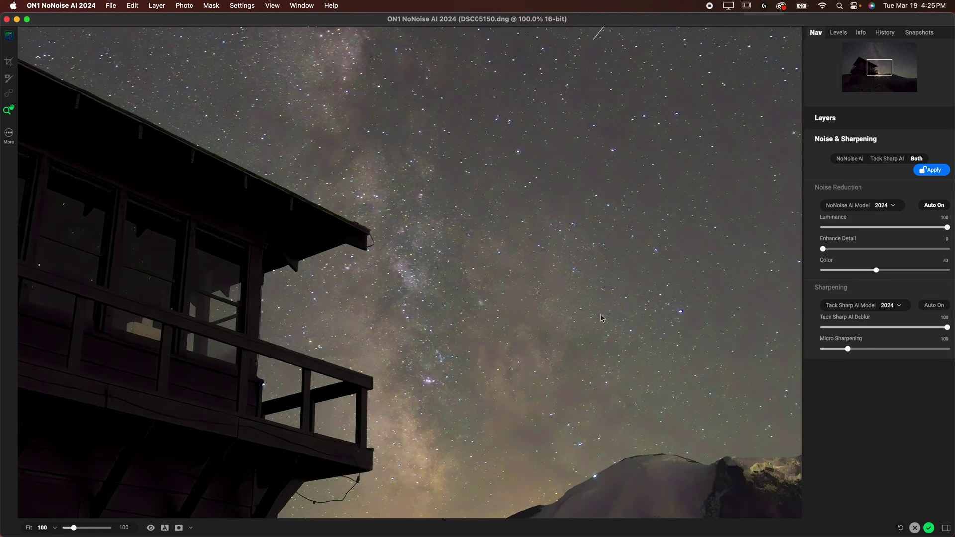
left_click(857, 162)
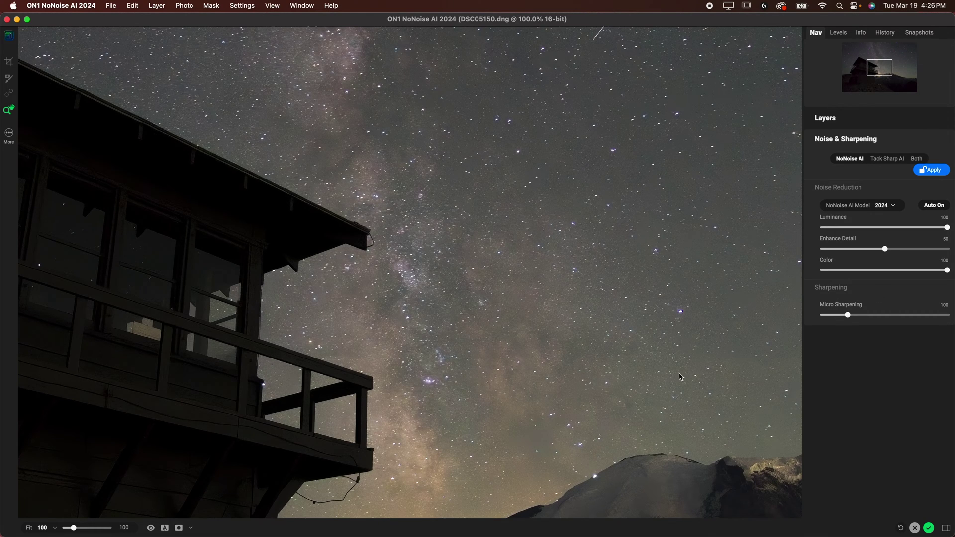
Step: Fit and compare the night-sky photo's before/after, then zoom to 100% on the sky
left_click_drag(679, 377, 604, 196)
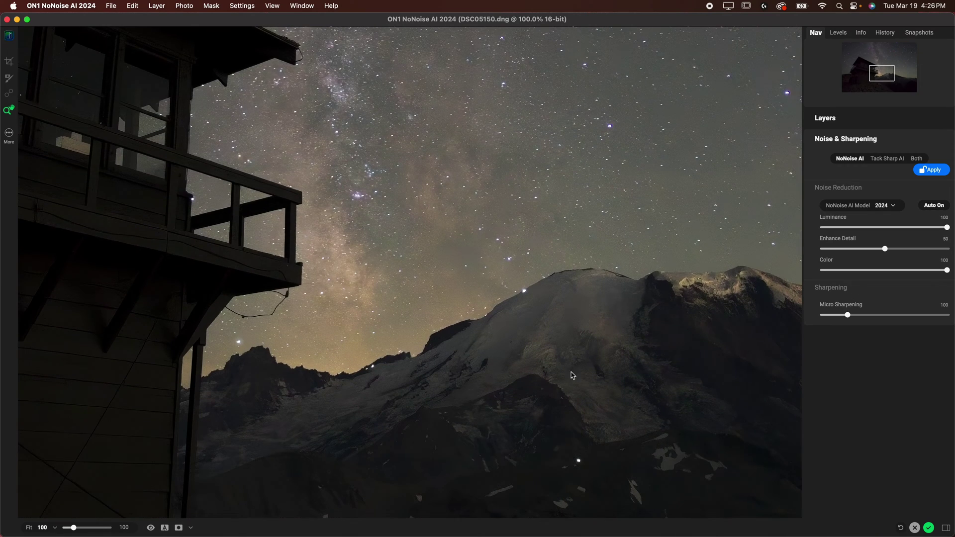
key("super+0")
left_click_drag(56, 282, 495, 316)
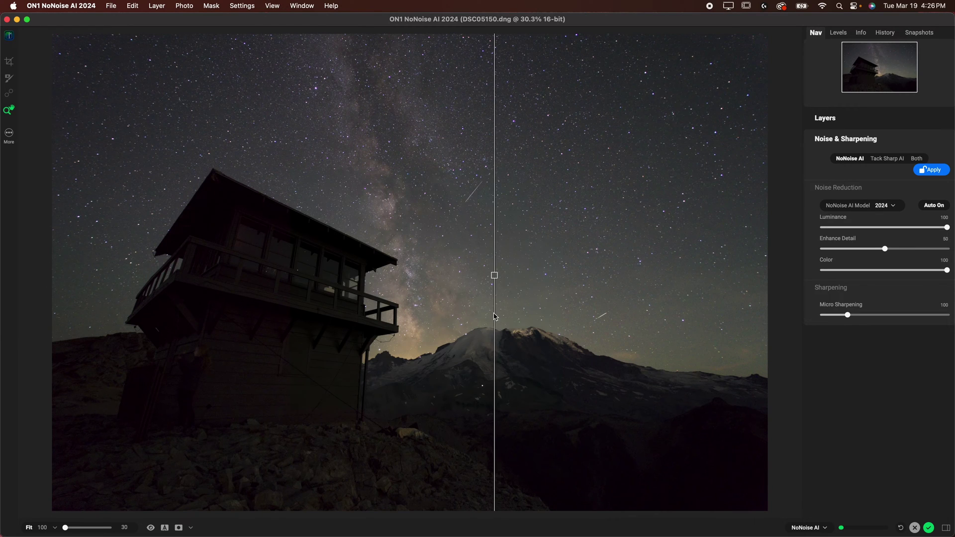
key("super+1")
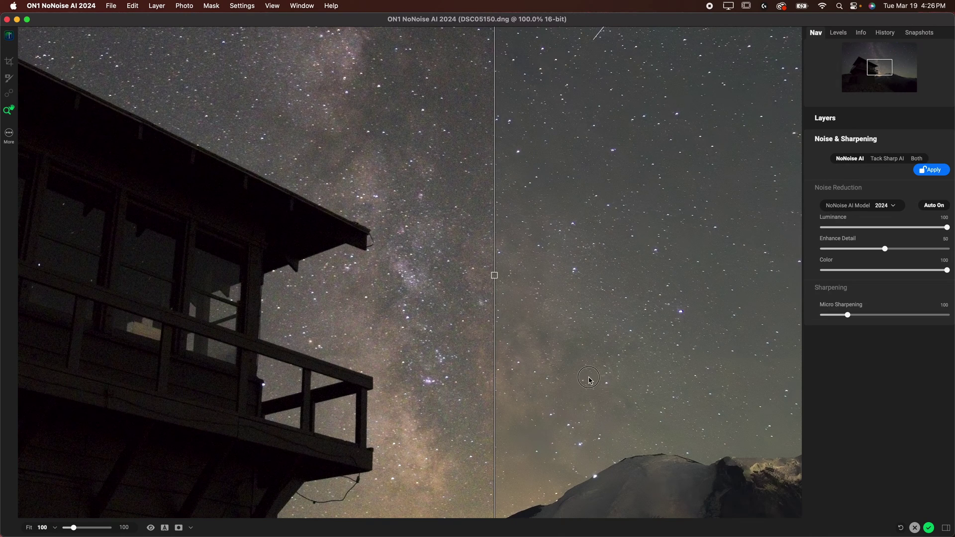
scroll(494, 316, "down", 5)
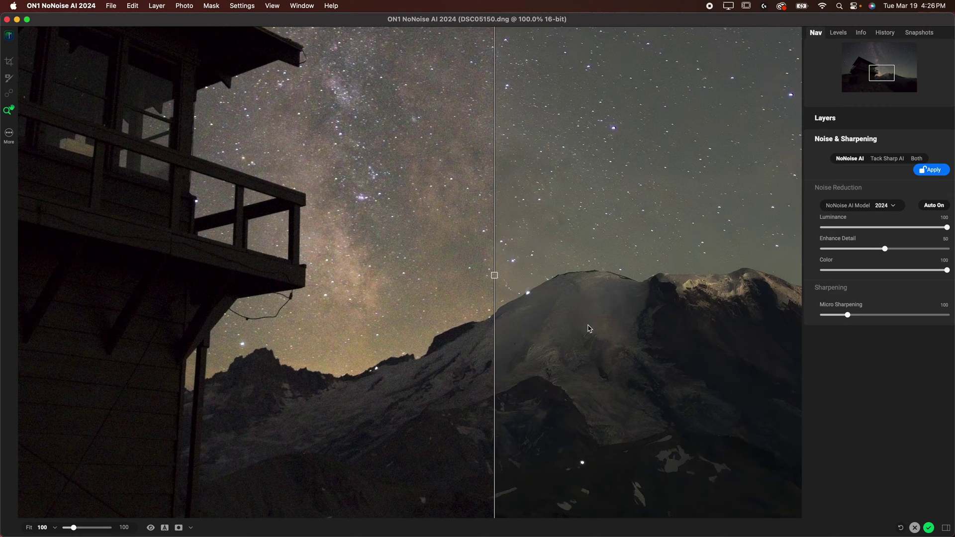
Step: Lower Color noise reduction to 50 while comparing the Milky Way and lookout building
left_click_drag(493, 273, 591, 348)
left_click_drag(495, 355, 400, 371)
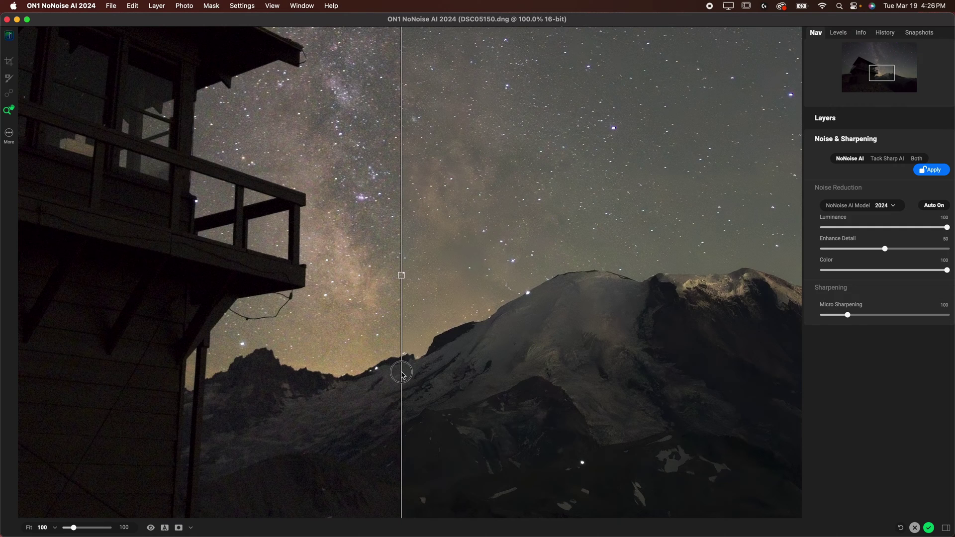
left_click_drag(899, 272, 886, 274)
left_click_drag(402, 275, 149, 278)
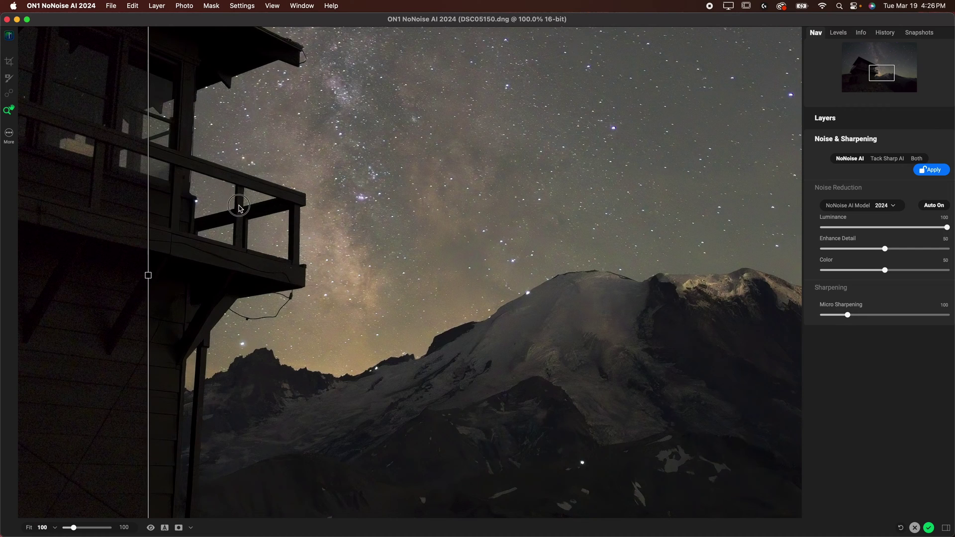
Step: Set Micro Sharpening to 0 on the night-sky photo, comparing on the lookout building
scroll(239, 207, "left", 5)
scroll(238, 206, "up", 5)
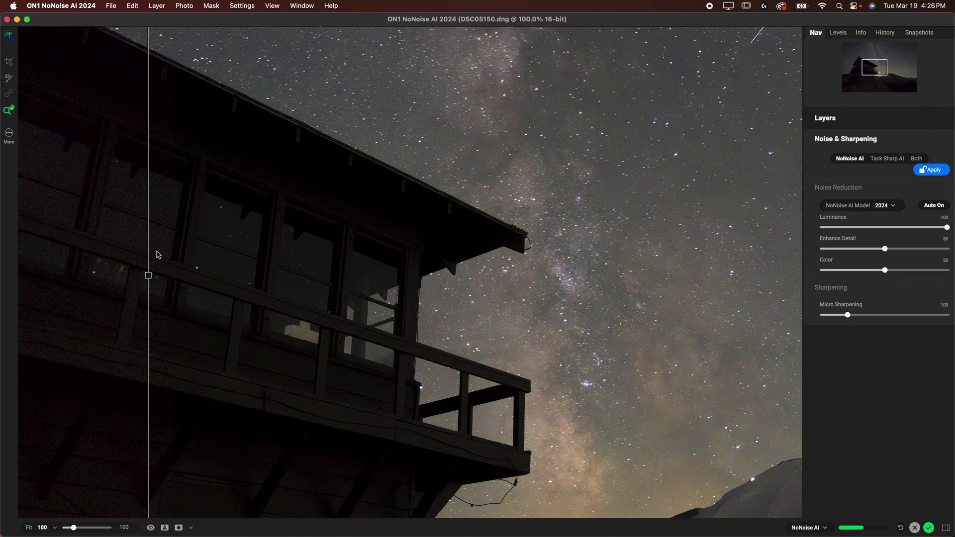
left_click_drag(152, 273, 625, 275)
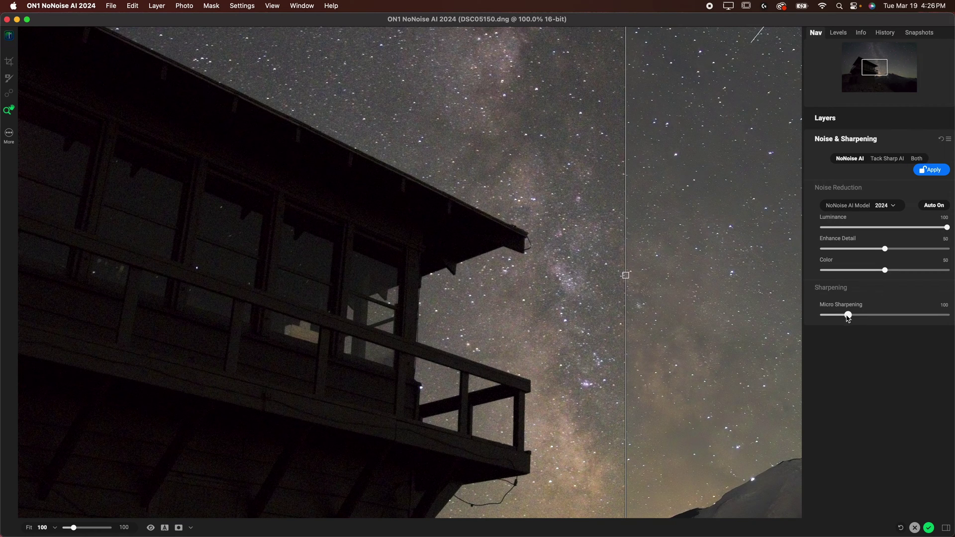
left_click_drag(847, 314, 823, 315)
left_click_drag(625, 275, 464, 288)
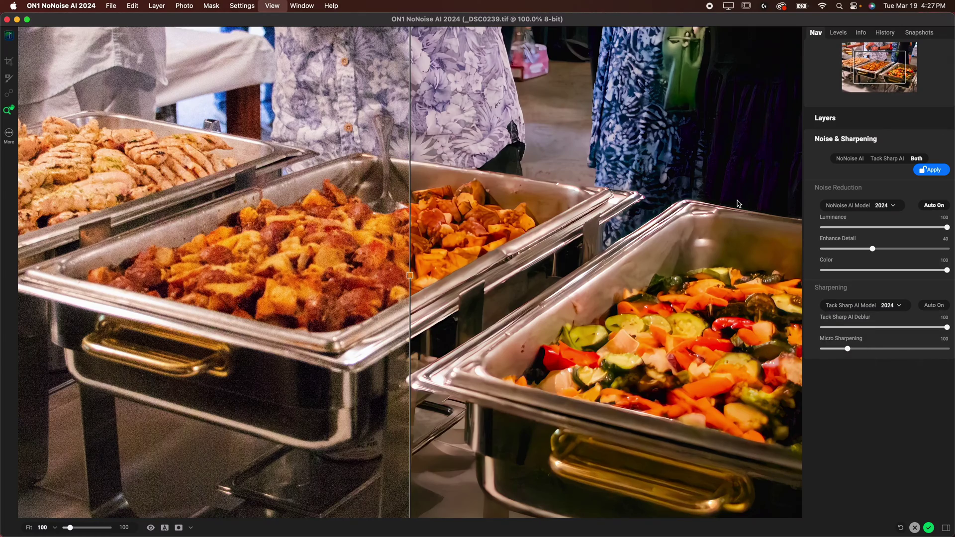
key("super+p")
left_click_drag(410, 275, 329, 256)
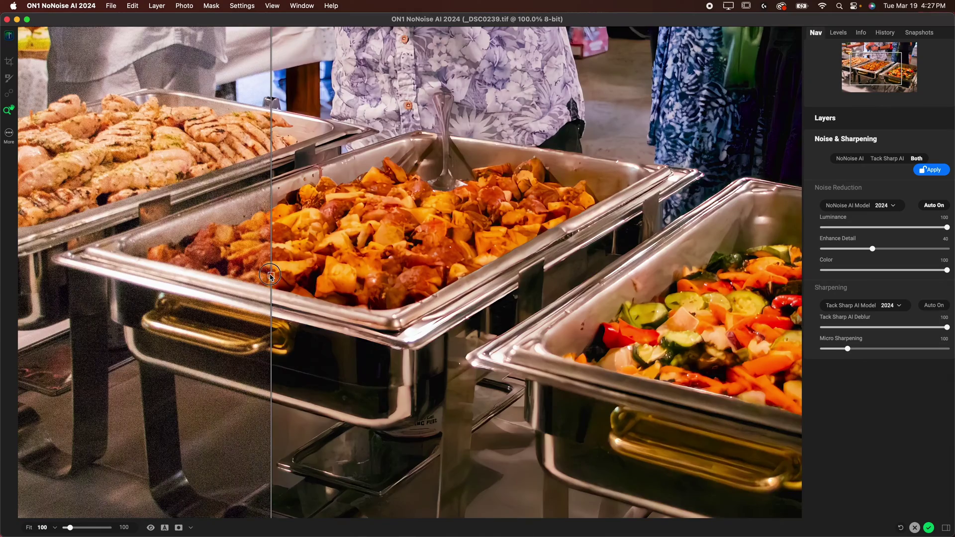
left_click_drag(271, 275, 472, 275)
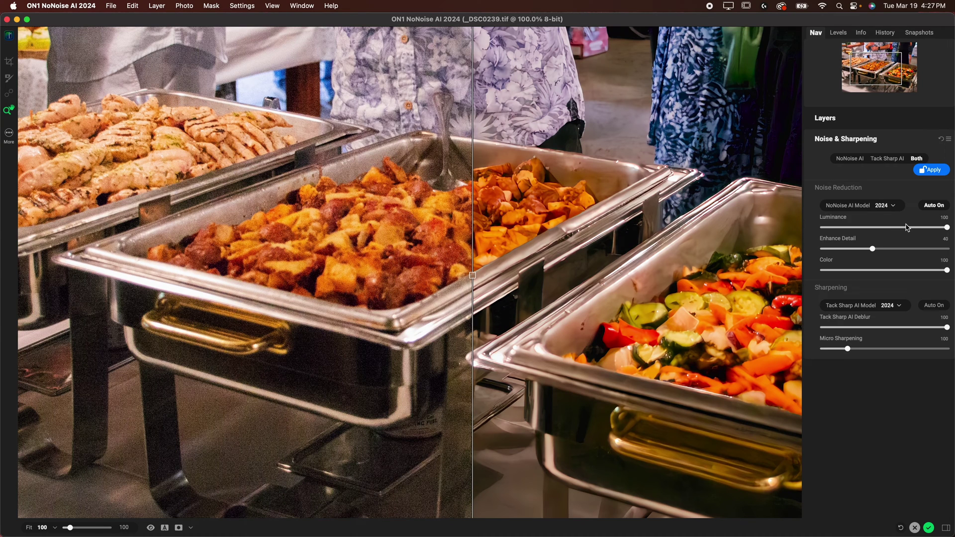
Step: Lower the buffet photo's Luminance noise reduction to 70, then to 41
left_click_drag(906, 227, 908, 230)
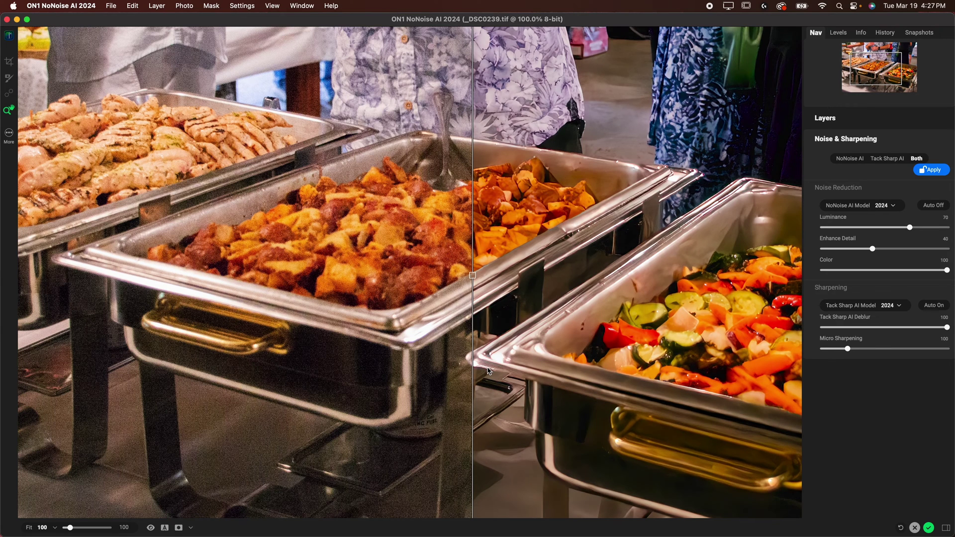
left_click_drag(474, 284, 258, 177)
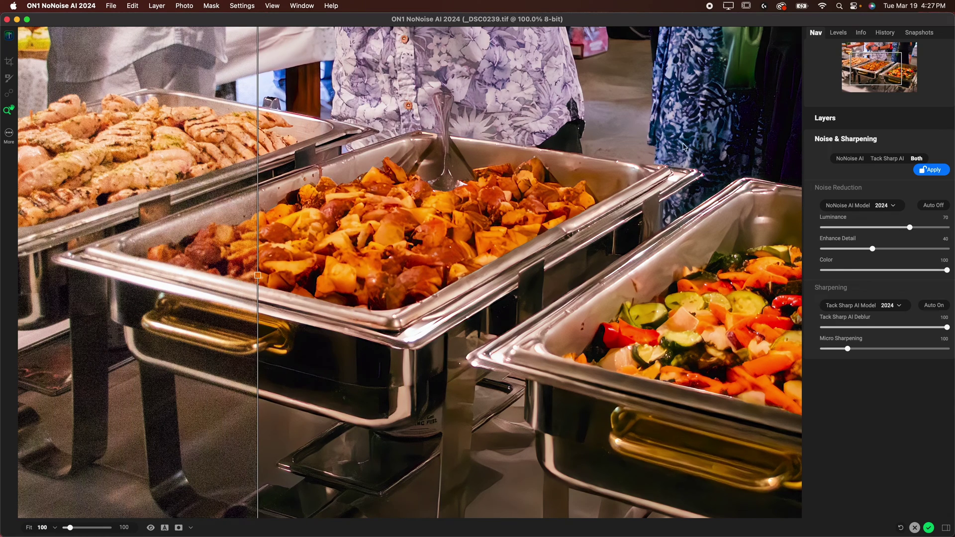
left_click(875, 228)
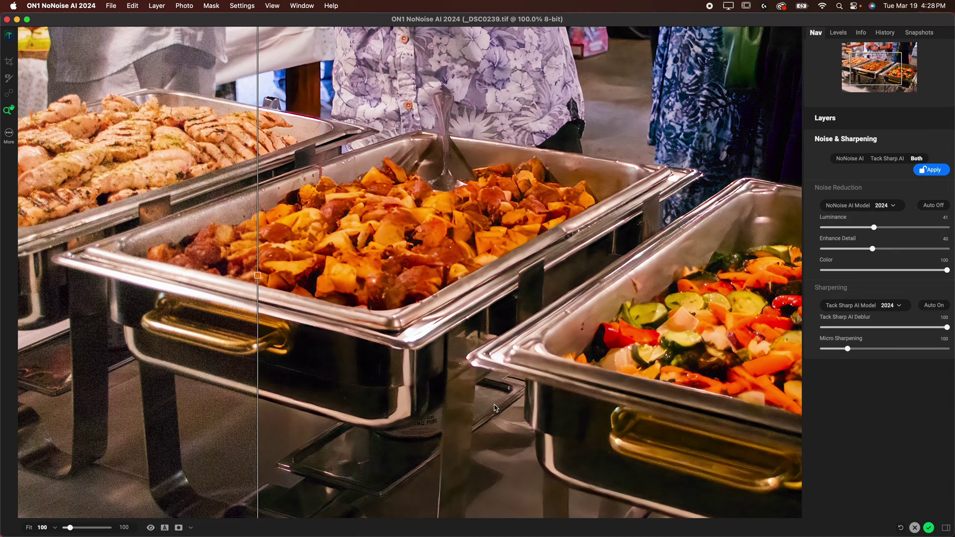
Step: Sweep the before/after divider across the buffet trays to compare original and denoised
left_click_drag(259, 276, 364, 342)
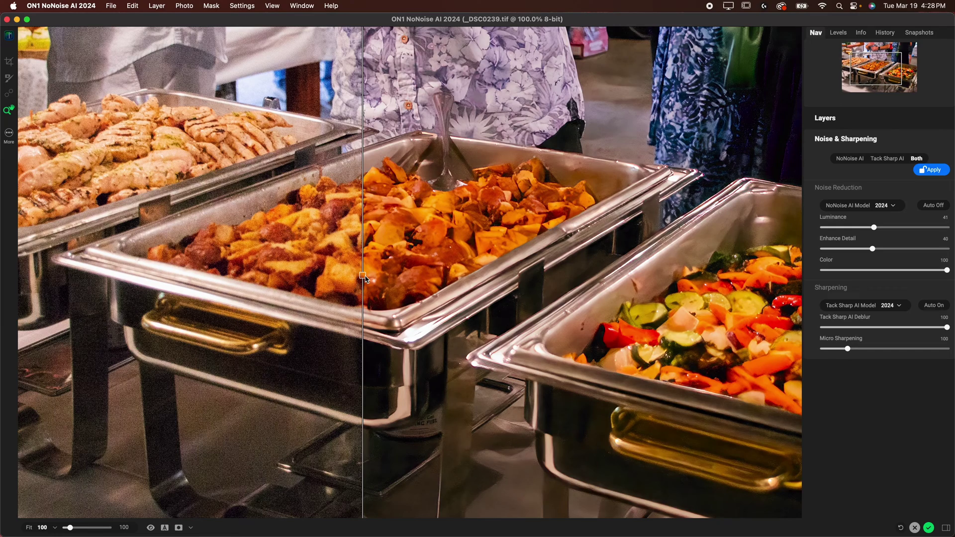
left_click_drag(364, 279, 137, 305)
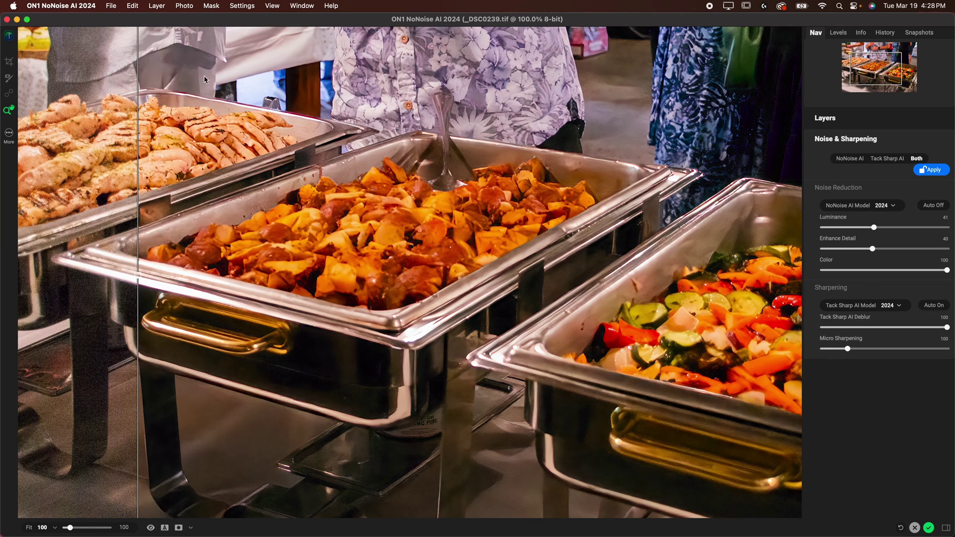
left_click_drag(139, 274, 138, 248)
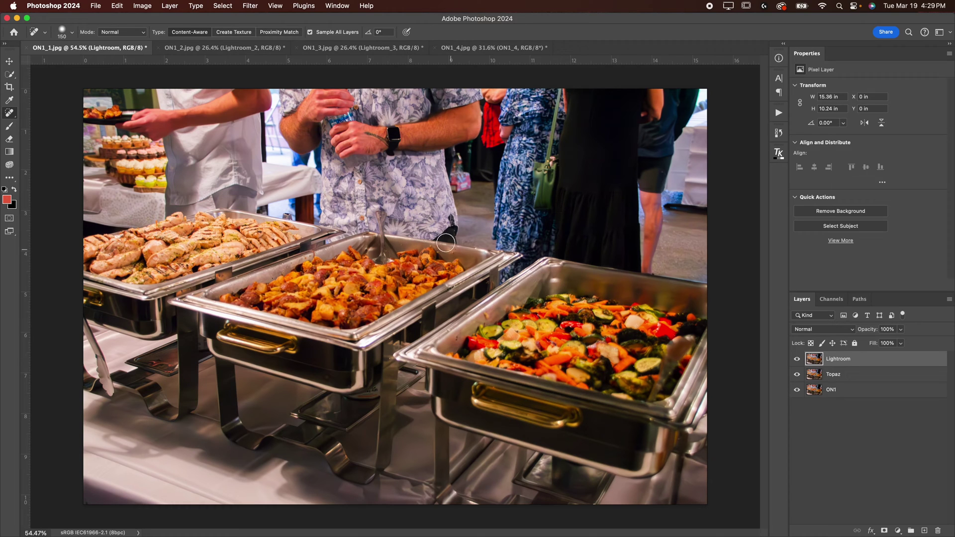
Step: Zoom in on the food by the tongs and step through the Lightroom, Topaz and ON1 renders
mouse_move(416, 259)
left_mouse_down()
mouse_move(528, 311)
mouse_move(357, 173)
mouse_move(361, 239)
left_mouse_up()
scroll(360, 238, "down", 4)
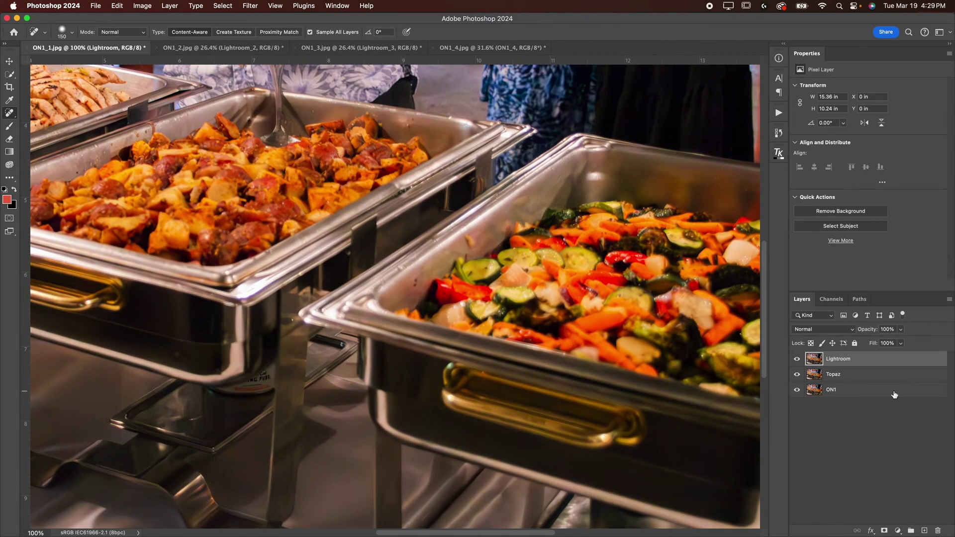
left_click(797, 359)
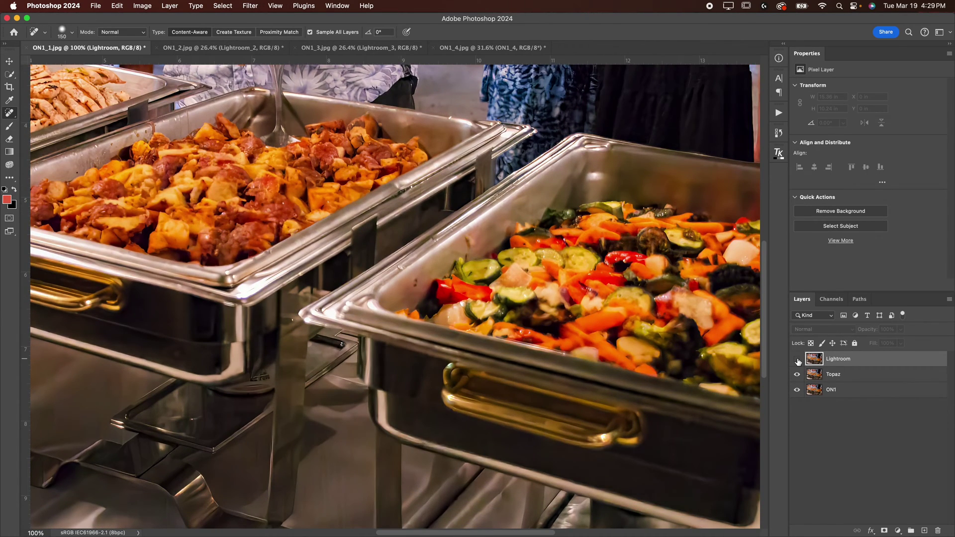
left_click(797, 375)
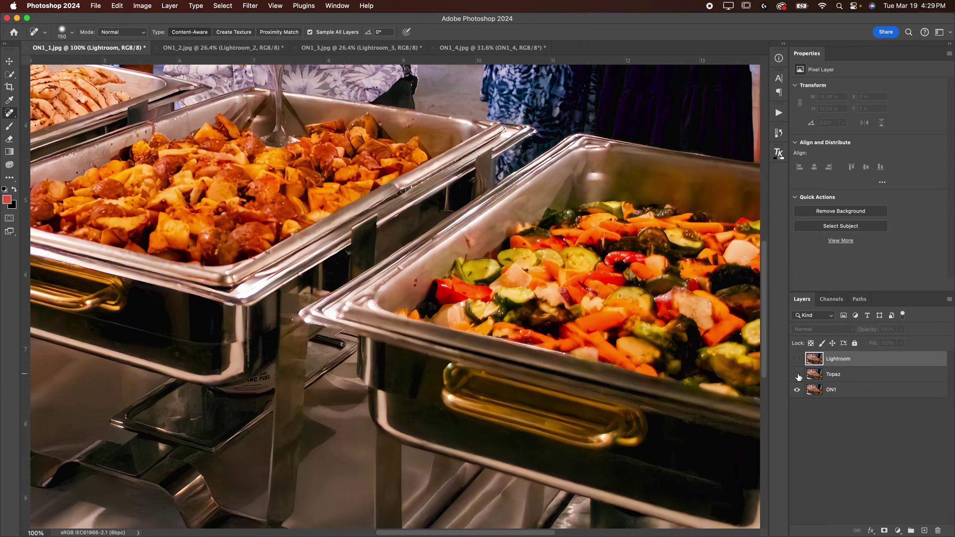
left_click(797, 375)
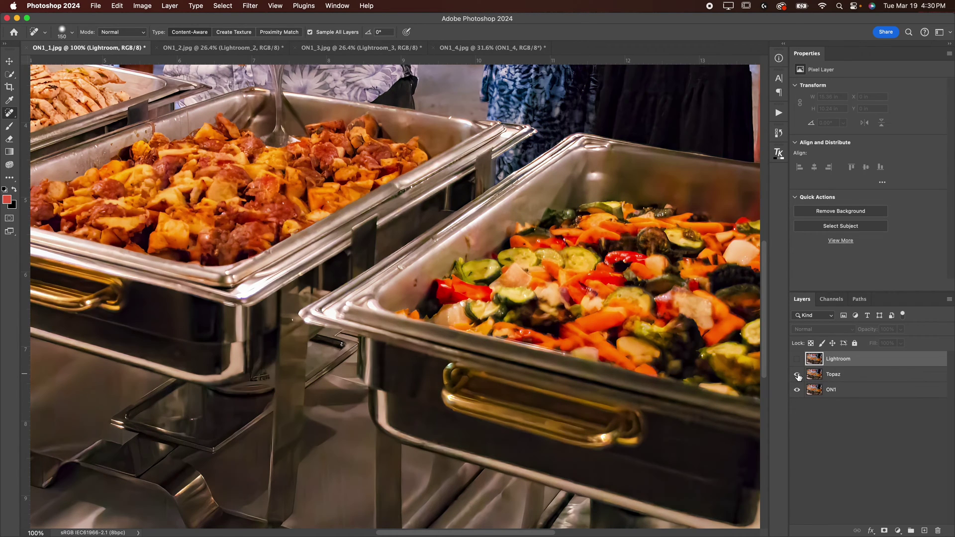
left_click(797, 359)
Step: Pan the close-up and toggle the Lightroom layer against the smoother Topaz render
scroll(415, 180, "up", 5)
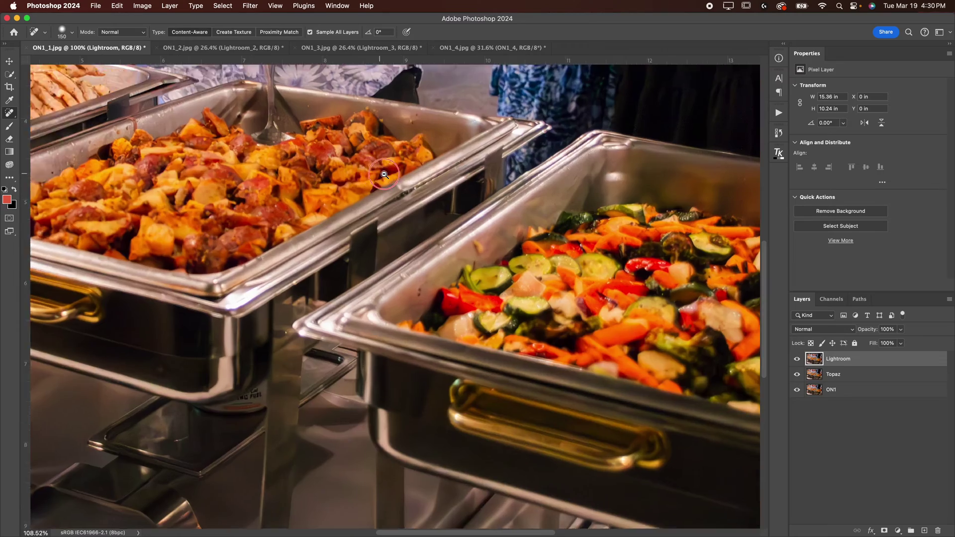
scroll(414, 180, "up", 4)
scroll(415, 180, "left", 3)
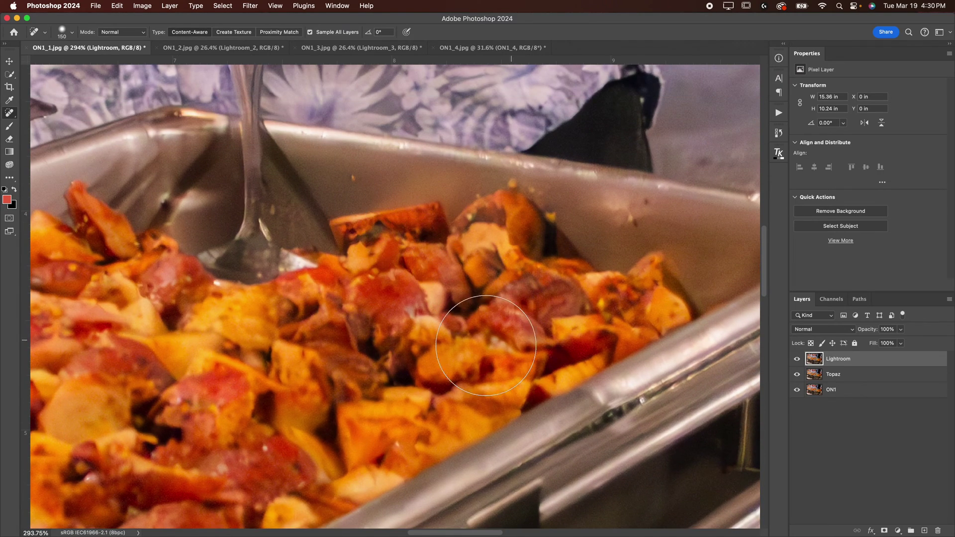
left_click(797, 360)
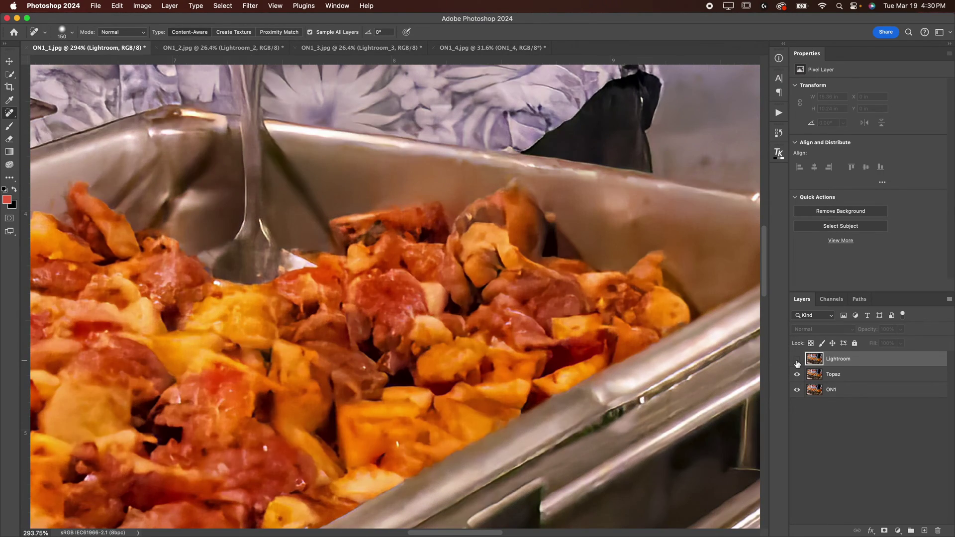
left_click(796, 361)
left_click(797, 361)
scroll(589, 256, "up", 5)
scroll(588, 256, "right", 1)
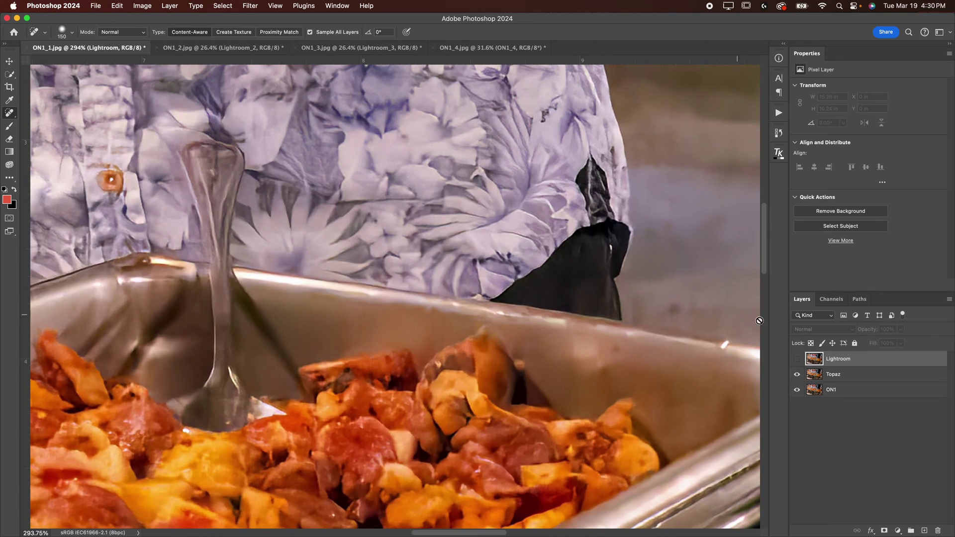
left_click(797, 358)
Step: At 200%, hide Lightroom and Topaz to view ON1, then zoom out and restore Topaz
key("super+minus")
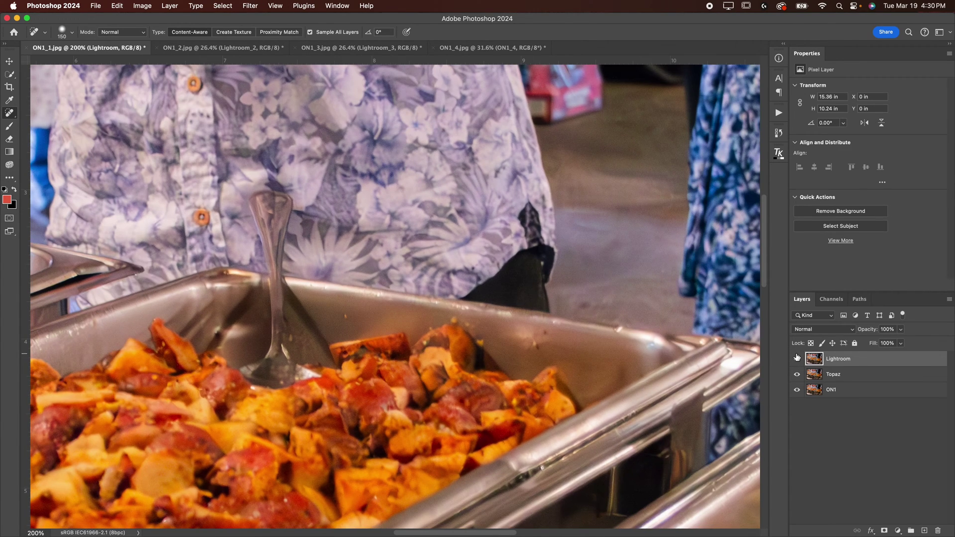
left_click(796, 358)
scroll(705, 379, "down", 3)
scroll(705, 379, "right", 3)
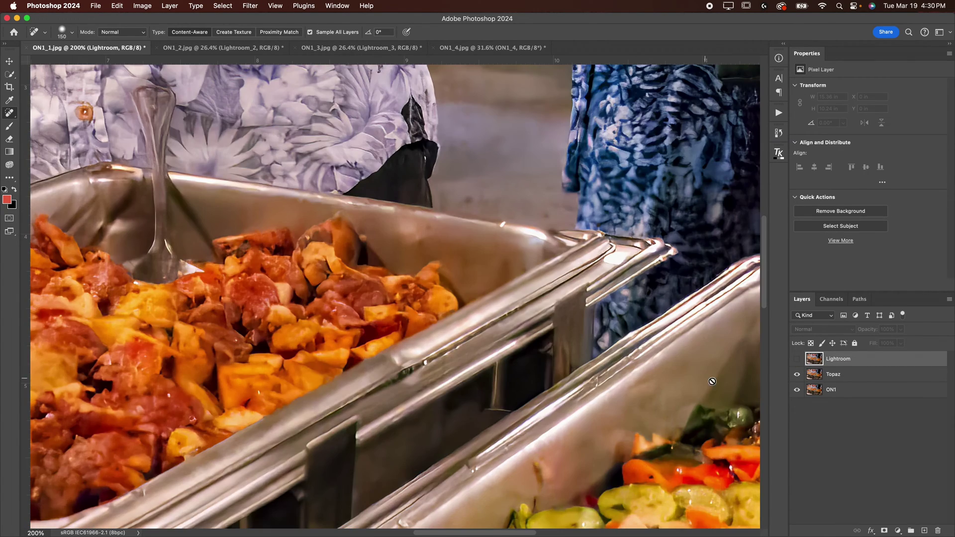
left_click(797, 376)
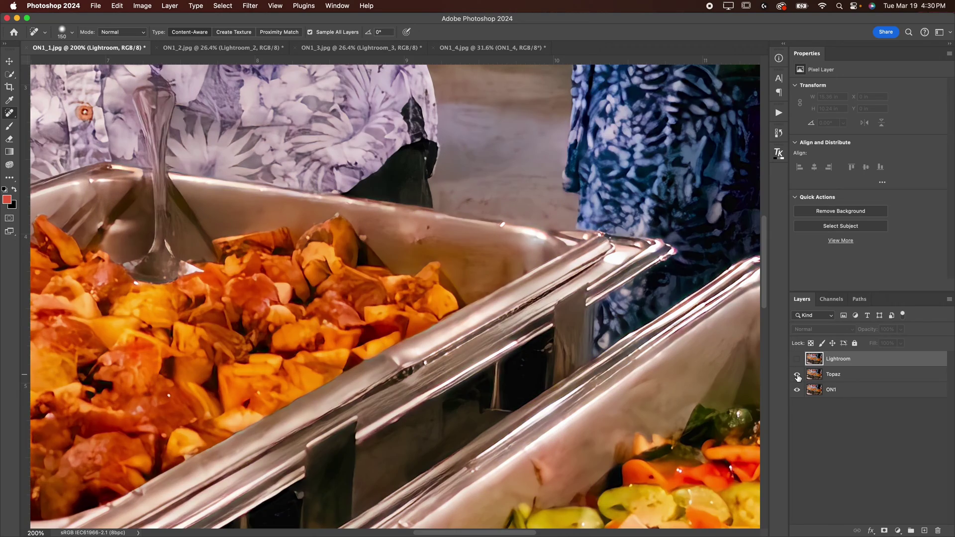
key("super+minus")
key("super+minus")
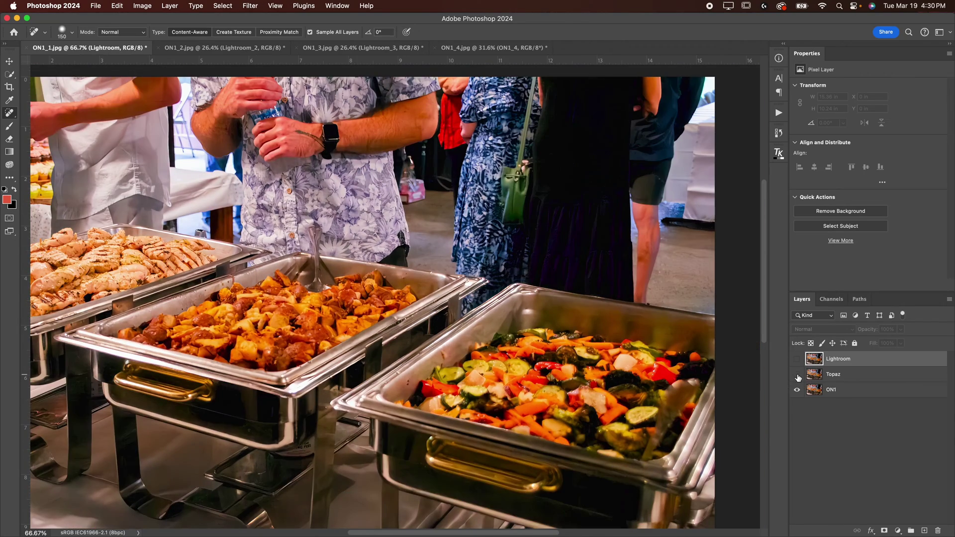
left_click(797, 375)
Step: Recheck Topaz and Lightroom against ON1 around the buffet and shirts, then switch to ON1_2.jpg
scroll(658, 398, "down", 10)
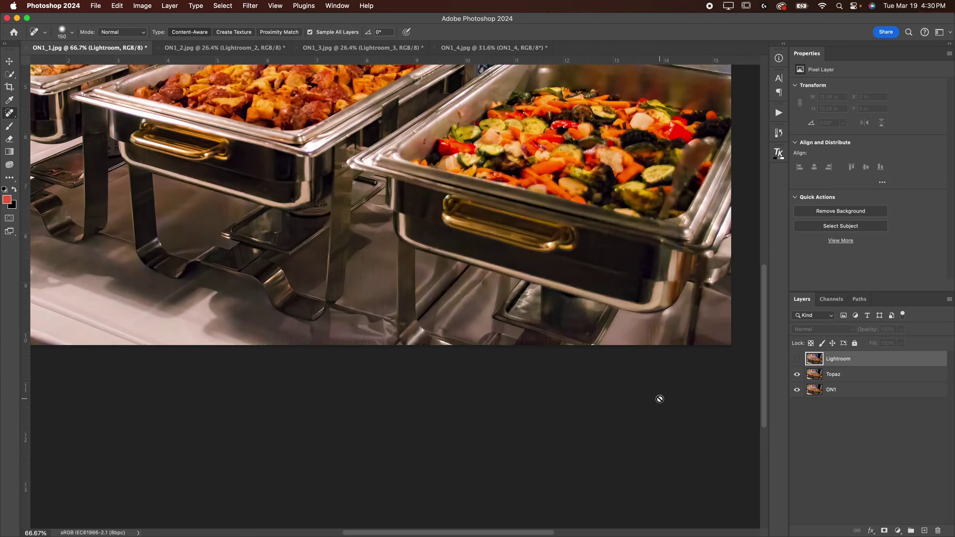
scroll(658, 398, "up", 5)
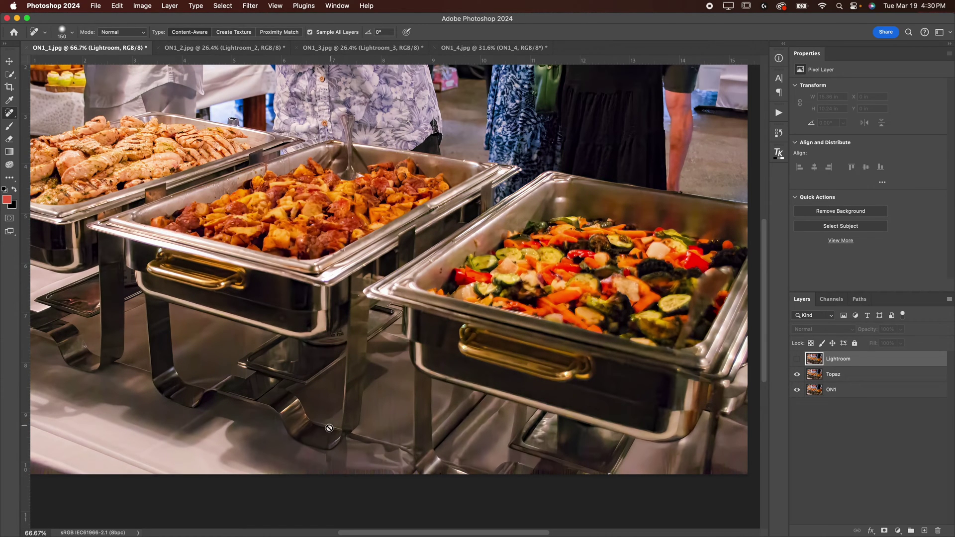
left_click_drag(416, 416, 609, 435)
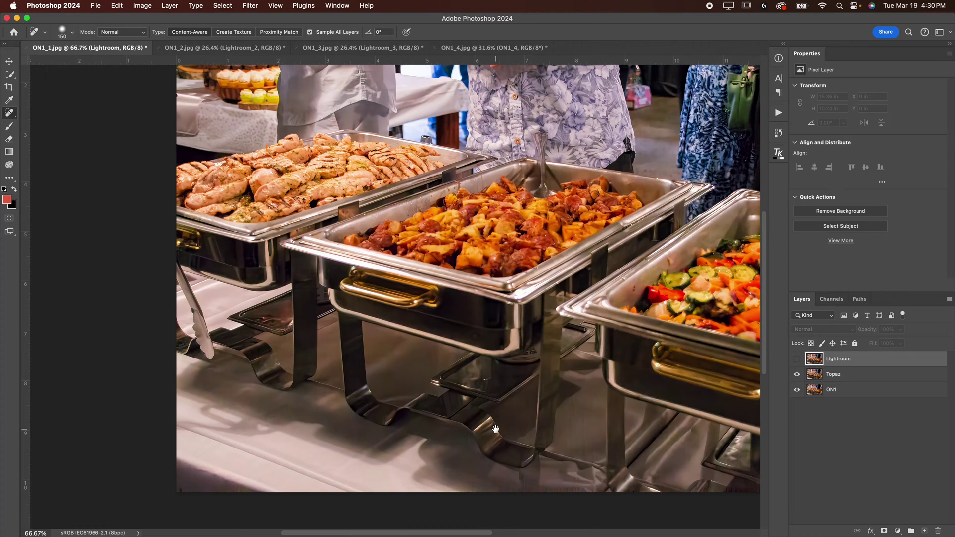
left_click(796, 374)
left_click(796, 374)
left_click(796, 375)
left_click(797, 359)
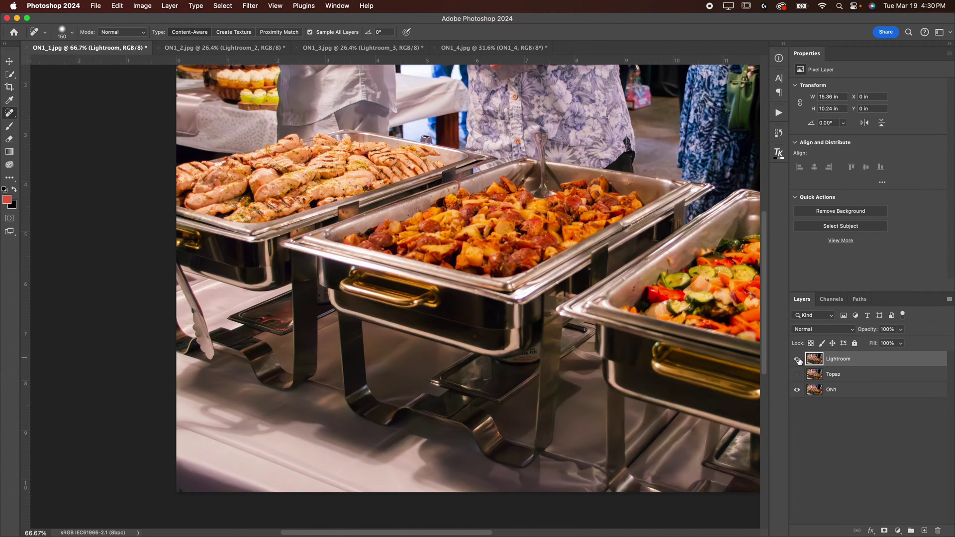
left_click_drag(501, 181, 420, 274)
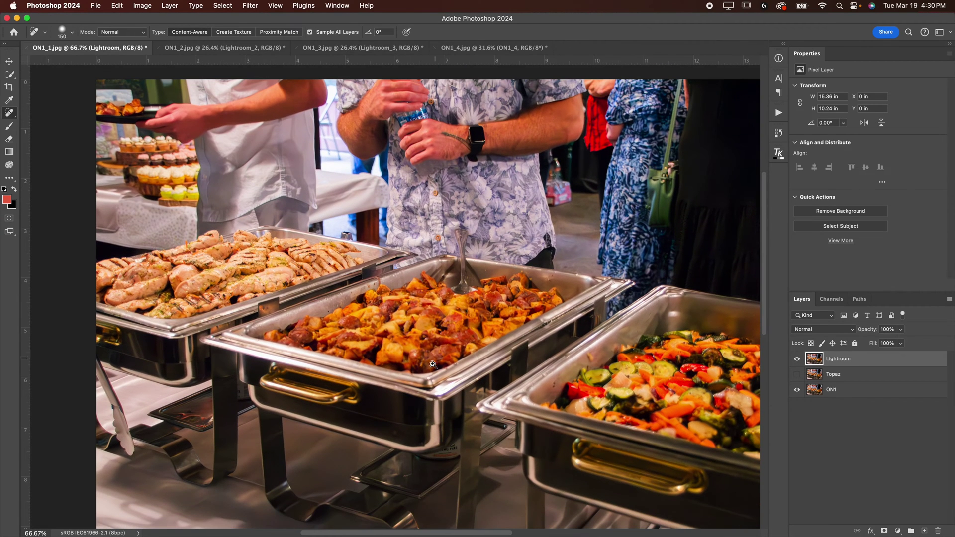
scroll(467, 397, "down", 6)
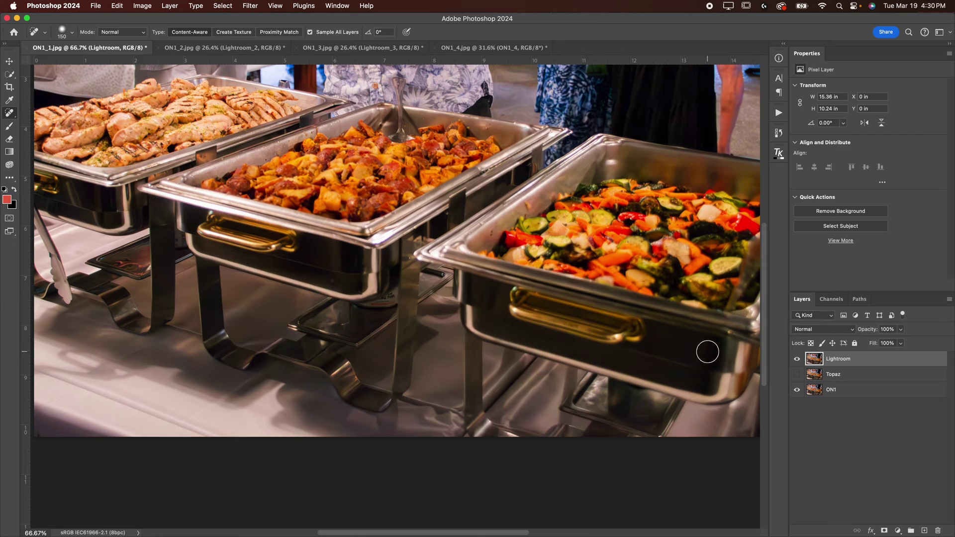
left_click(797, 359)
left_click(797, 359)
left_click(230, 48)
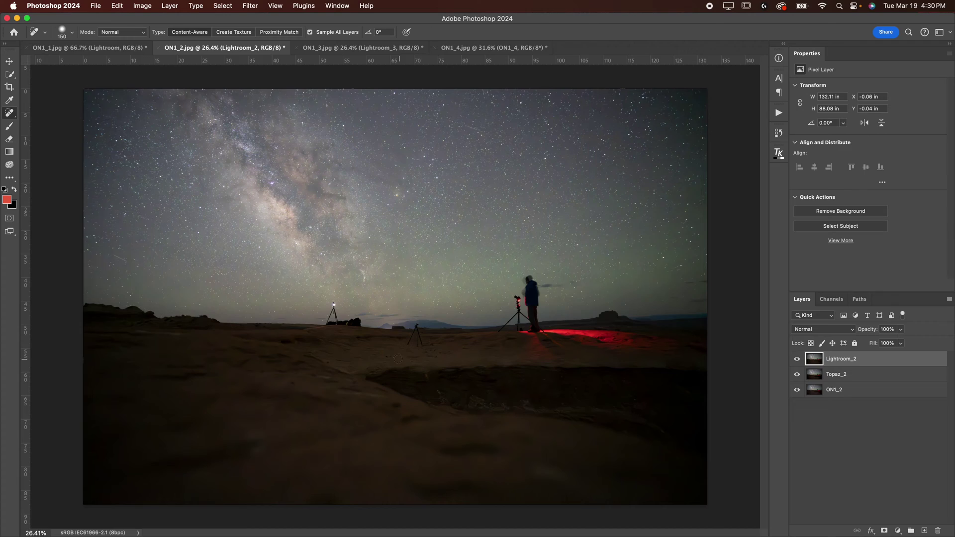
Step: Hide the Lightroom_2 and Topaz_2 layers to reveal the ON1_2 night-sky render
scroll(416, 330, "up", 4)
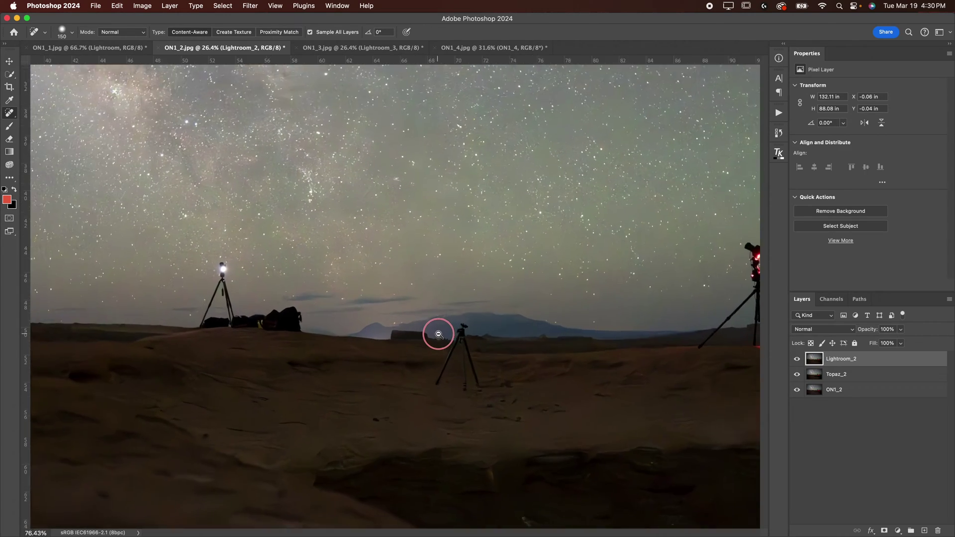
scroll(438, 334, "up", 5)
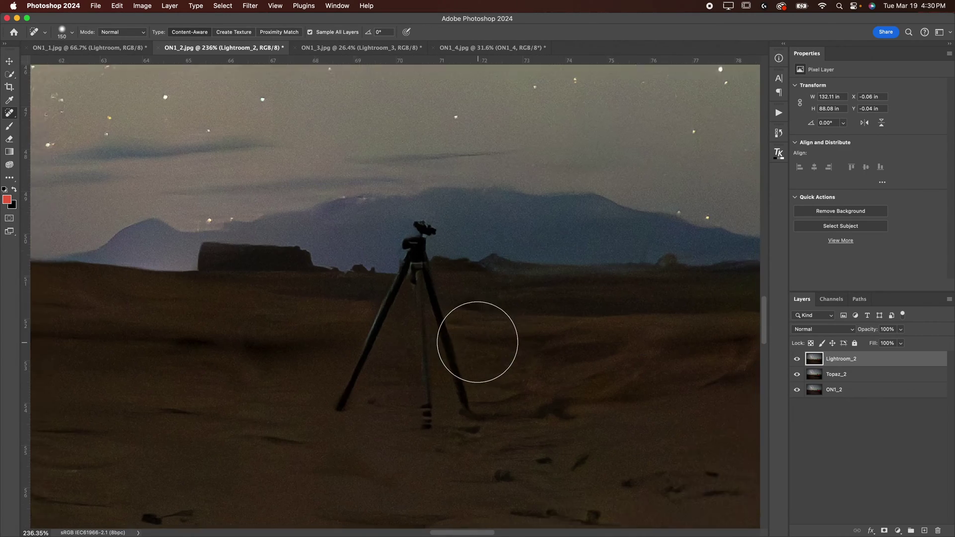
scroll(477, 342, "right", 2)
scroll(479, 346, "down", 5)
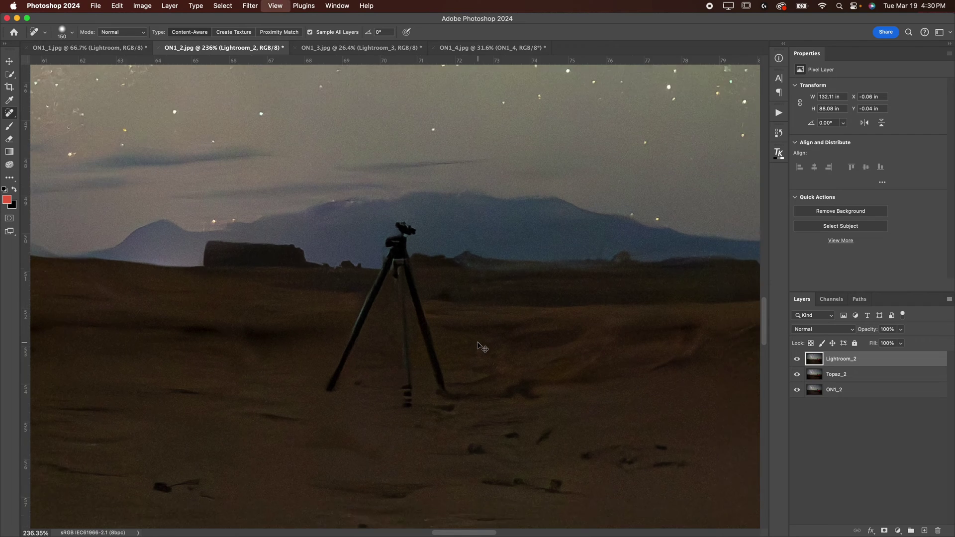
scroll(473, 384, "up", 1)
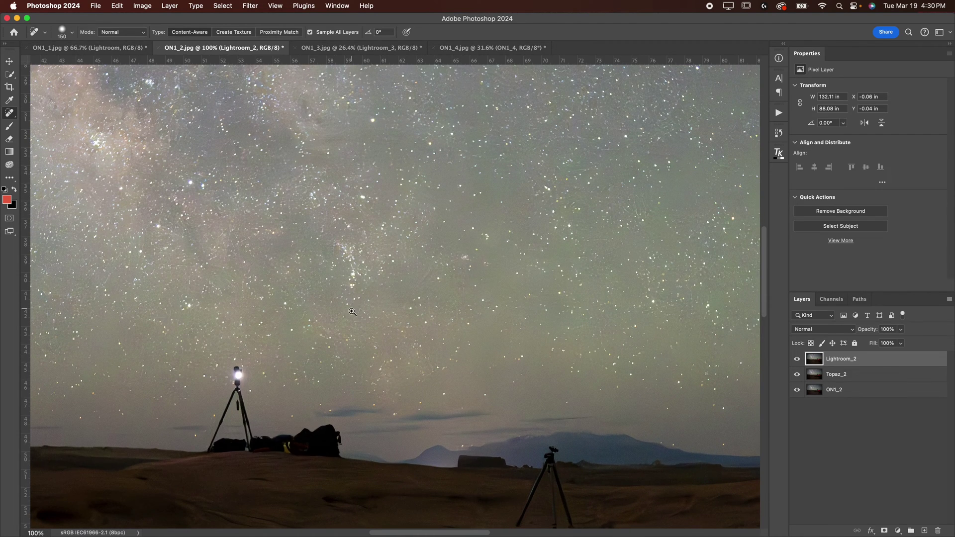
left_click(794, 359)
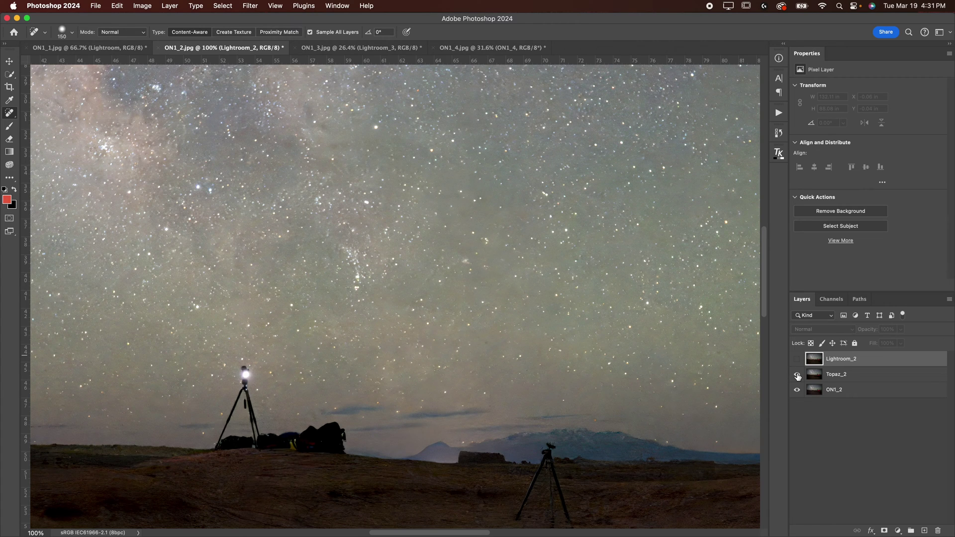
left_click(797, 375)
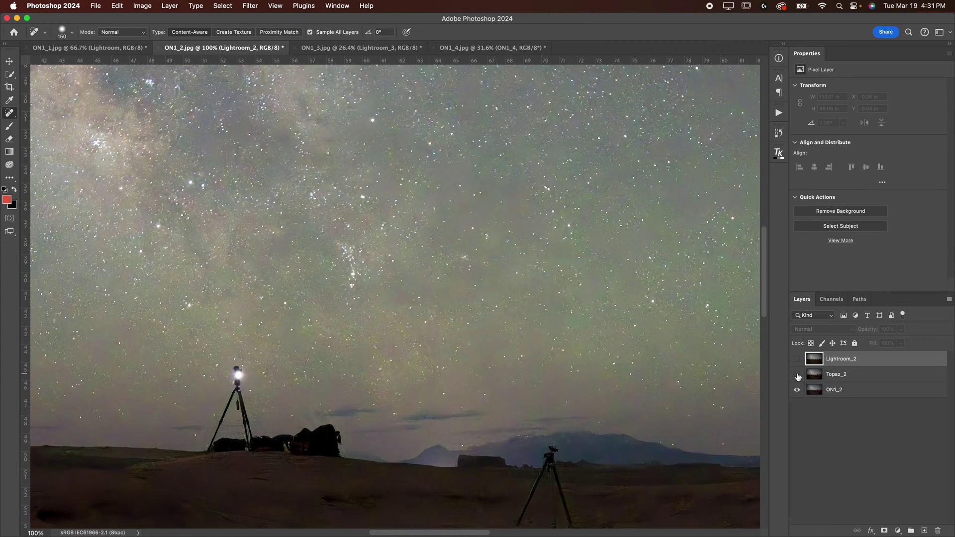
Step: Inspect ON1_2 at about 116%: foreground, red-lit ground, Milky Way, tripods and mountains
left_click_drag(682, 502, 464, 235)
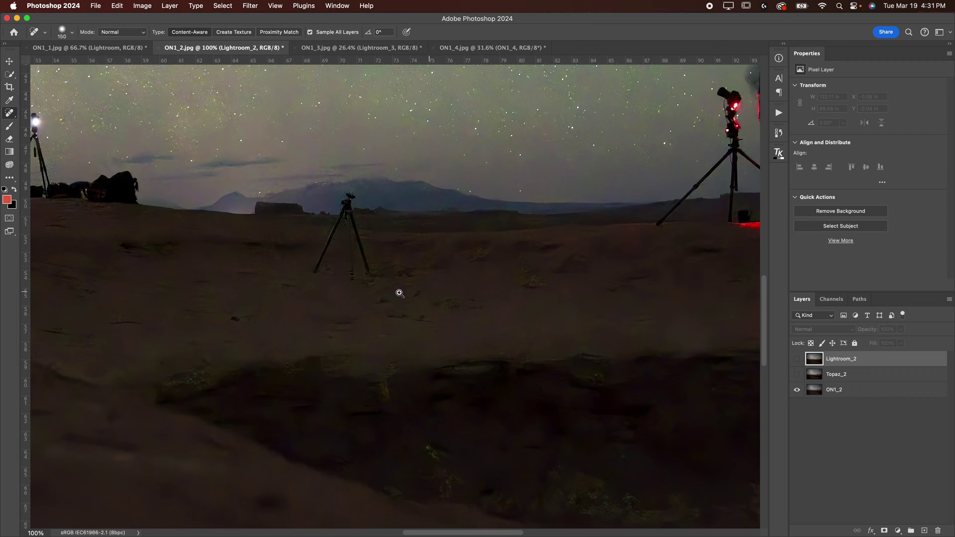
left_click_drag(399, 293, 373, 266)
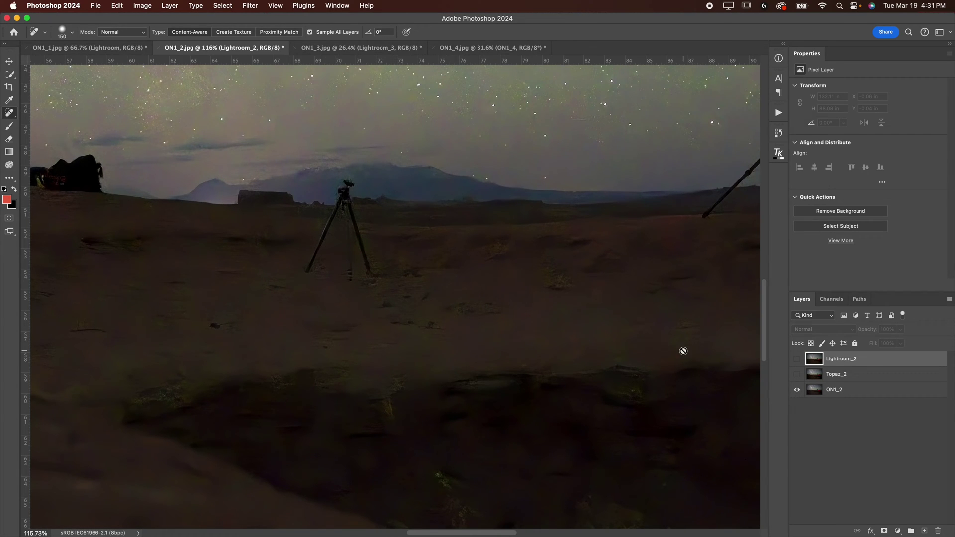
left_click_drag(556, 360, 65, 416)
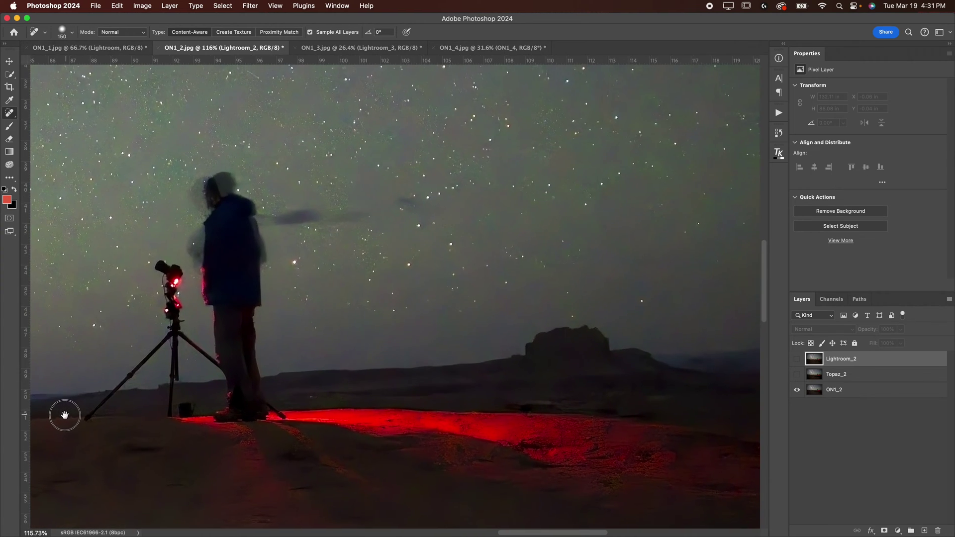
left_click_drag(347, 386, 537, 409)
left_click_drag(332, 388, 603, 366)
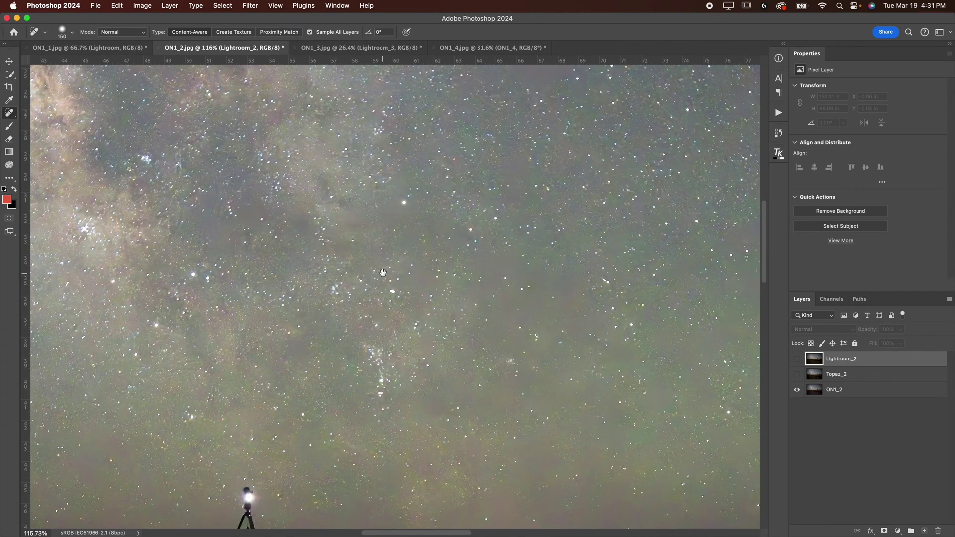
left_click_drag(354, 461, 271, 255)
left_click_drag(645, 326, 403, 226)
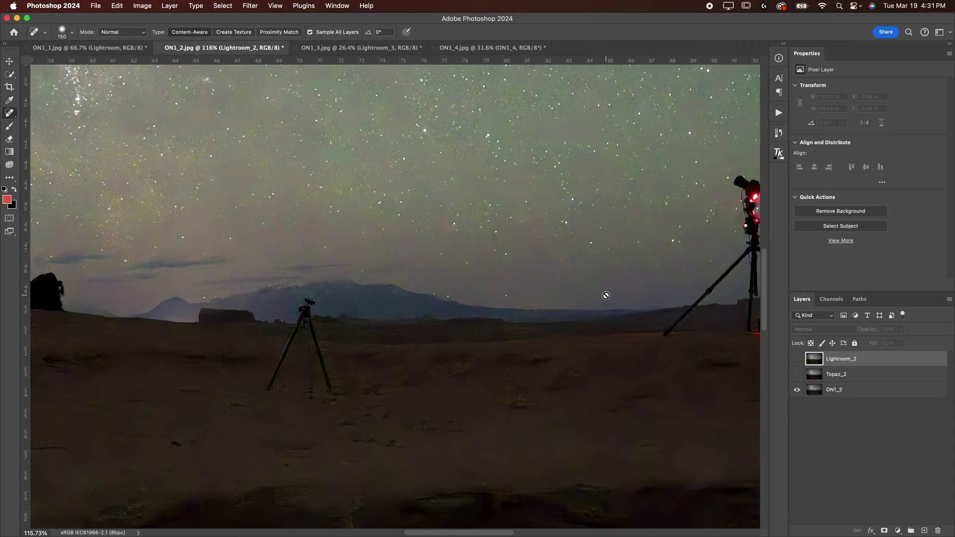
Step: Turn Topaz_2 back on, pan around the close-up, and zoom out from 600% to 300%
left_click(797, 376)
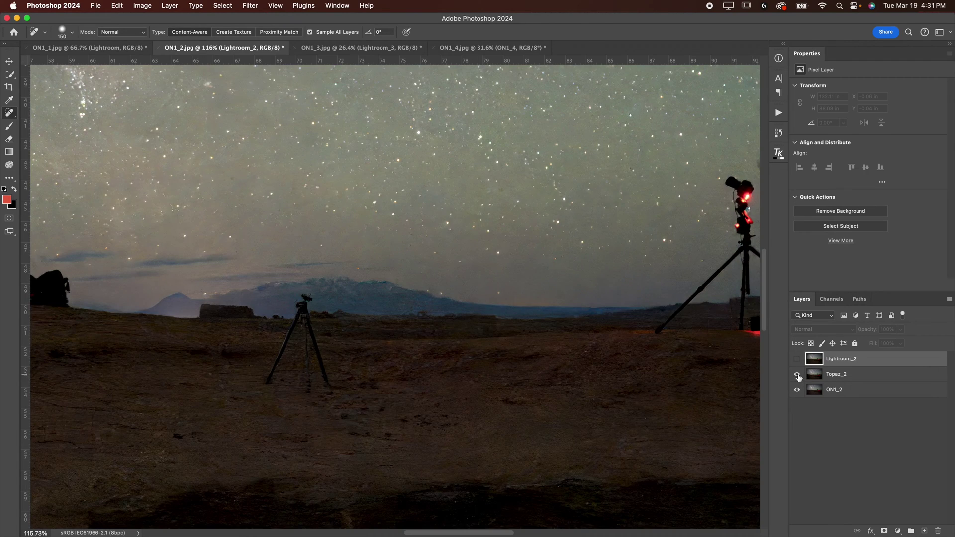
scroll(572, 322, "up", 10)
scroll(572, 323, "left", 5)
scroll(575, 323, "left", 7)
scroll(574, 322, "up", 2)
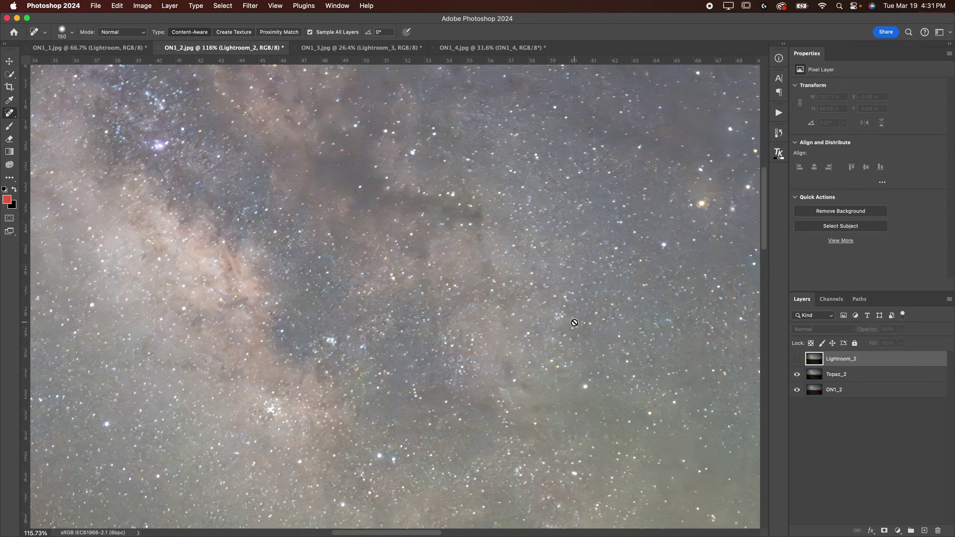
scroll(574, 323, "down", 7)
scroll(574, 323, "right", 9)
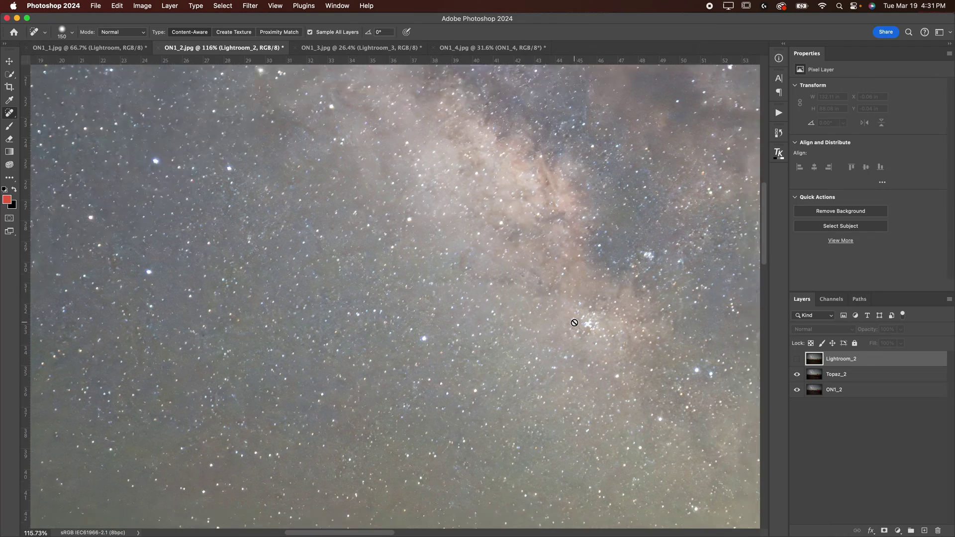
scroll(574, 322, "right", 15)
scroll(574, 323, "down", 3)
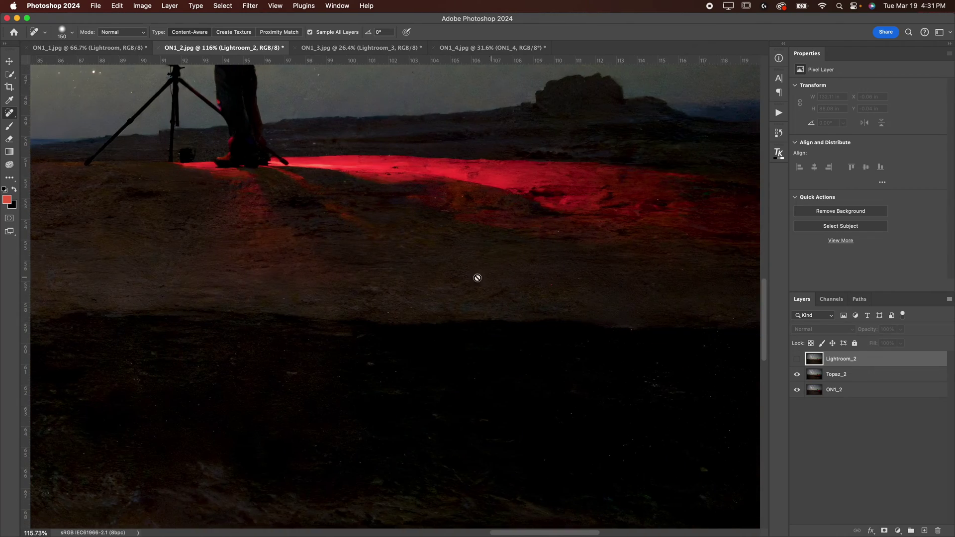
scroll(415, 263, "up", 4)
scroll(416, 263, "left", 14)
scroll(416, 263, "left", 3)
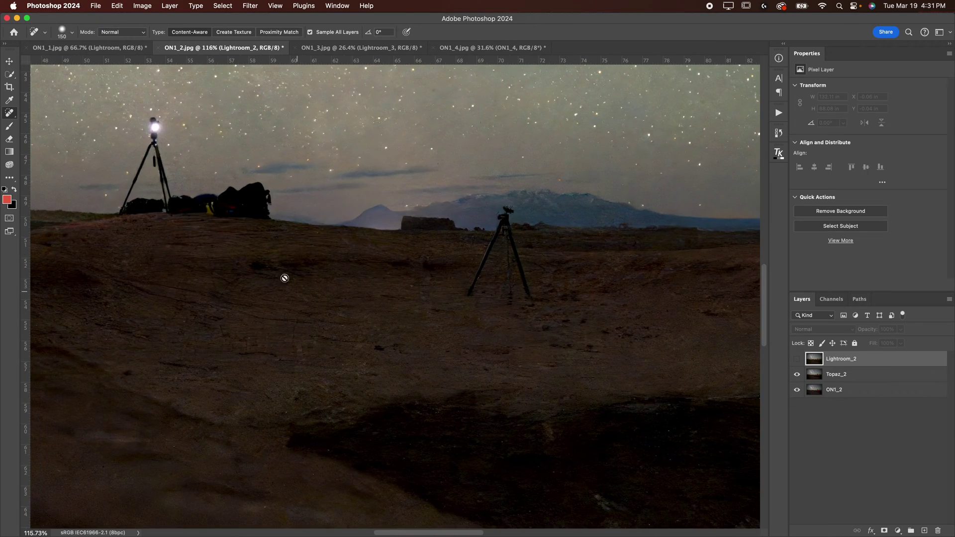
scroll(312, 343, "up", 1)
scroll(552, 257, "up", 10)
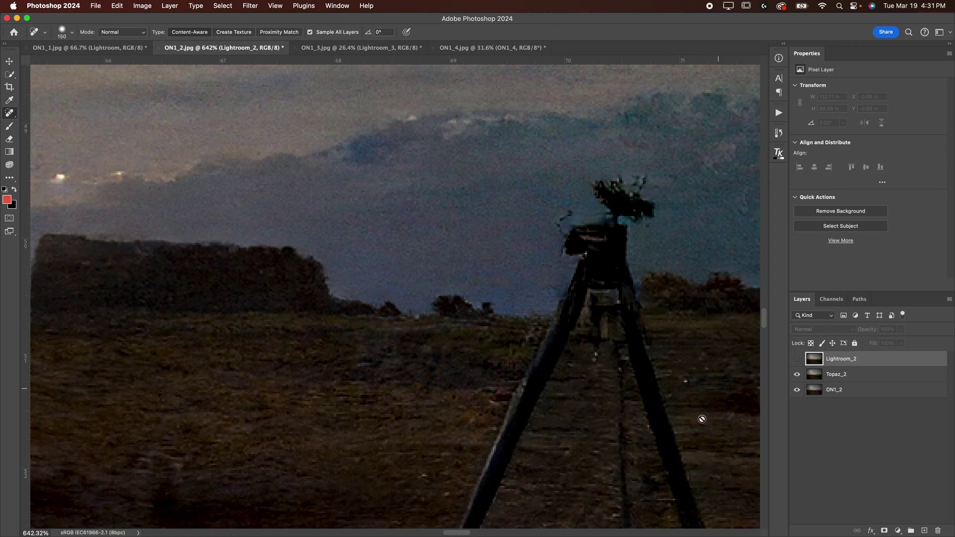
scroll(486, 343, "down", 5)
scroll(486, 343, "right", 5)
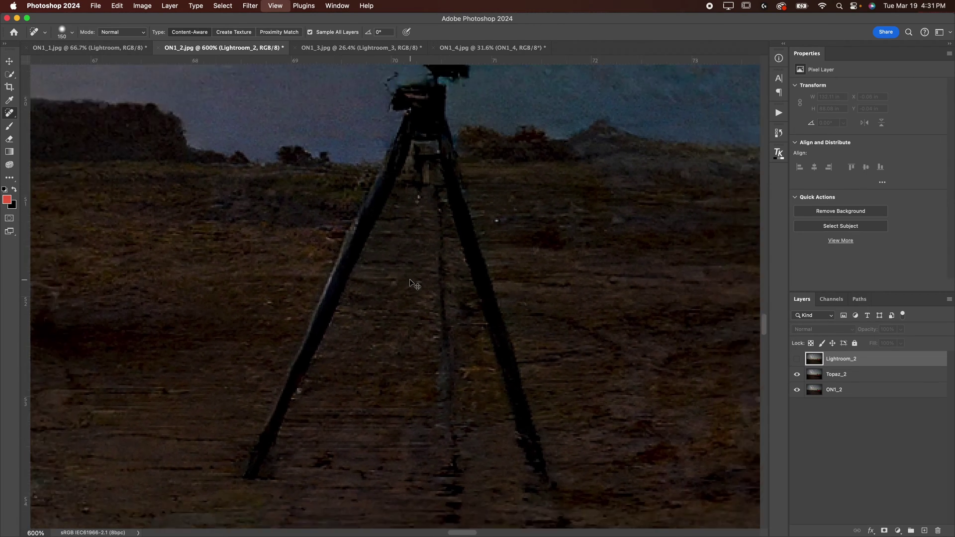
key("super+minus")
key("super+minus")
key("super+minus")
Step: Show Lightroom_2, jump to the tripod at 200% and Milky Way at 100%, and select Topaz_2
left_click(797, 358)
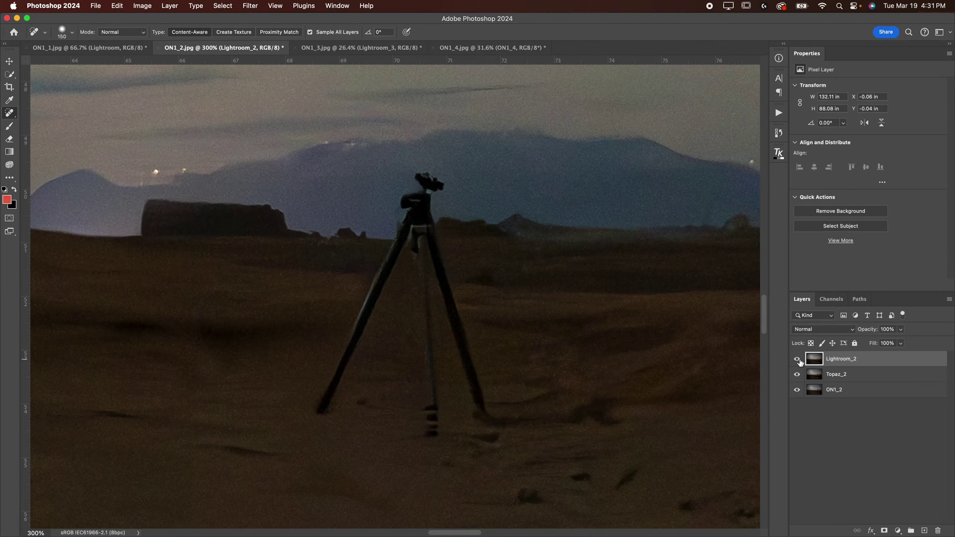
key("h")
left_click_drag(607, 339, 478, 471)
scroll(475, 448, "up", 10)
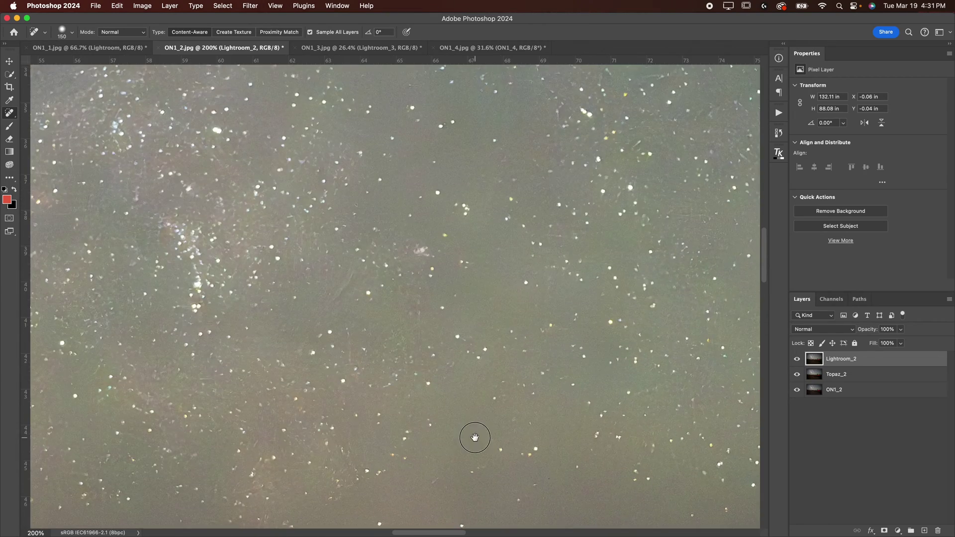
scroll(421, 368, "up", 3)
key("h")
left_click_drag(328, 292, 618, 331)
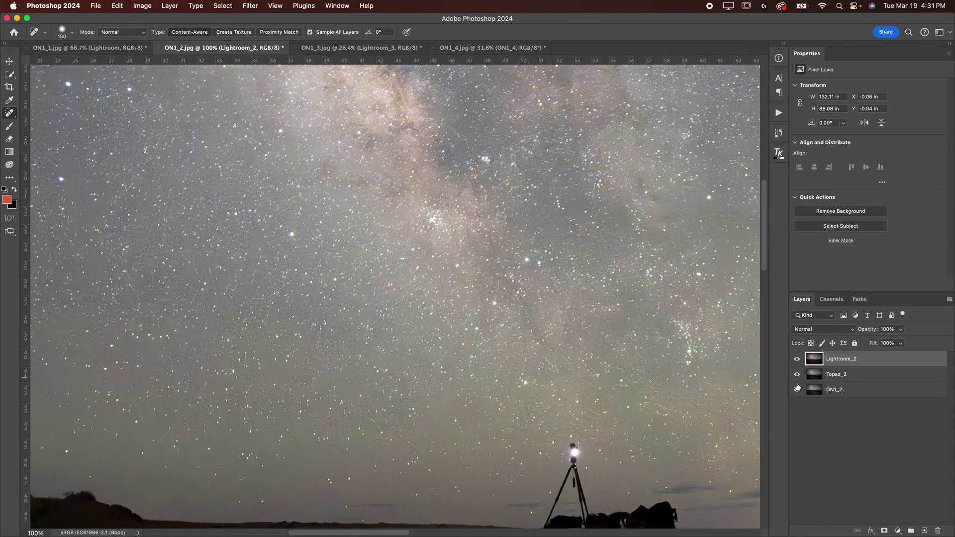
left_click(826, 378)
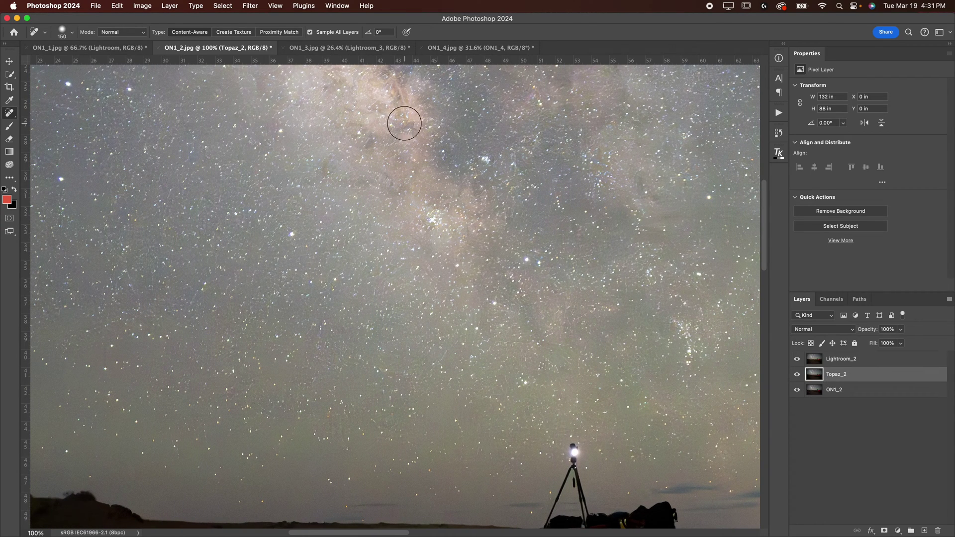
Step: In ON1_3.jpg, zoom to 171% on the sky and hide Lightroom_3 and Topaz_3 to show ON1_3
left_click(346, 50)
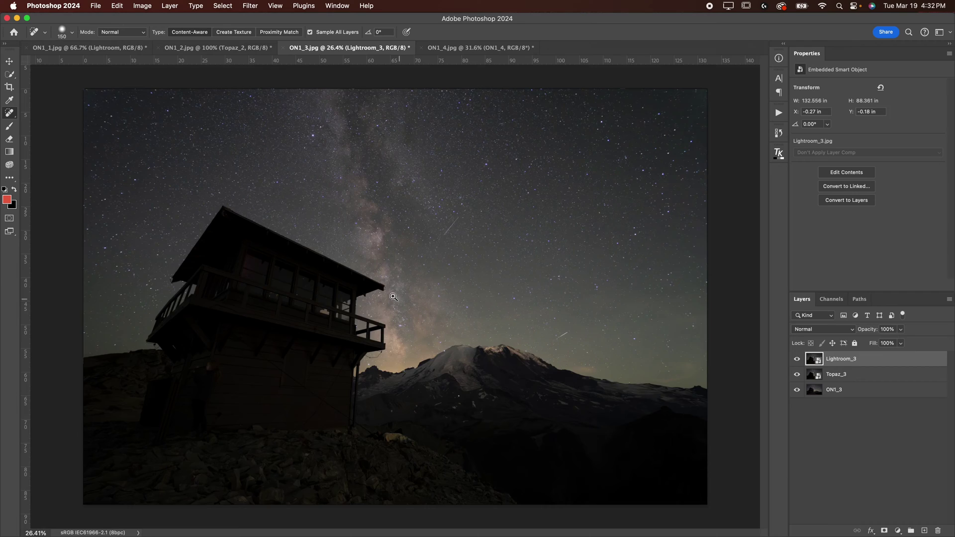
left_click_drag(393, 297, 461, 322)
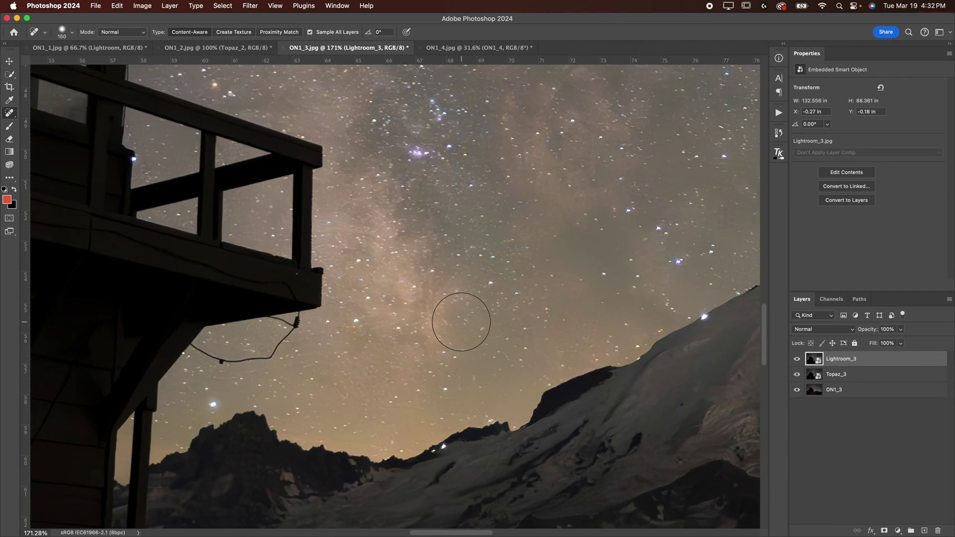
scroll(461, 322, "right", 3)
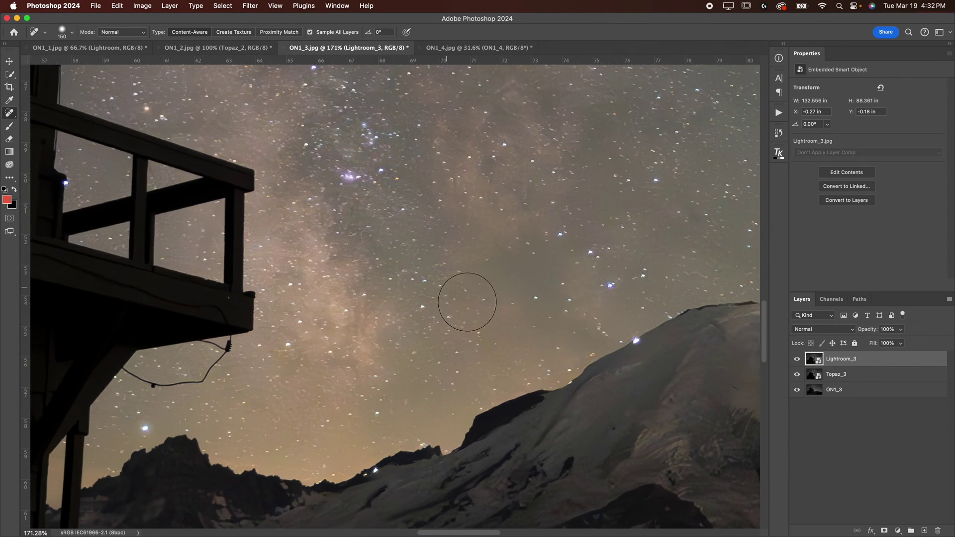
left_click(797, 359)
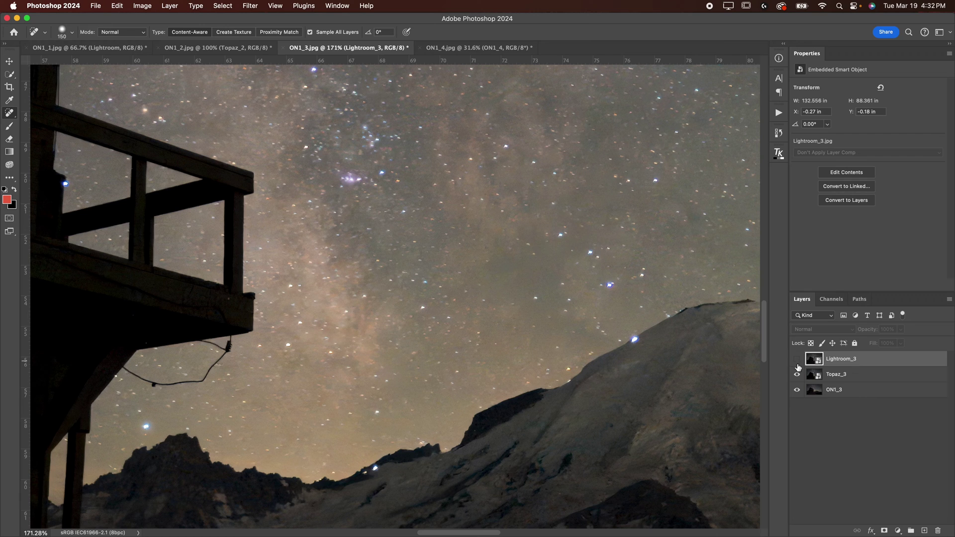
left_click(797, 375)
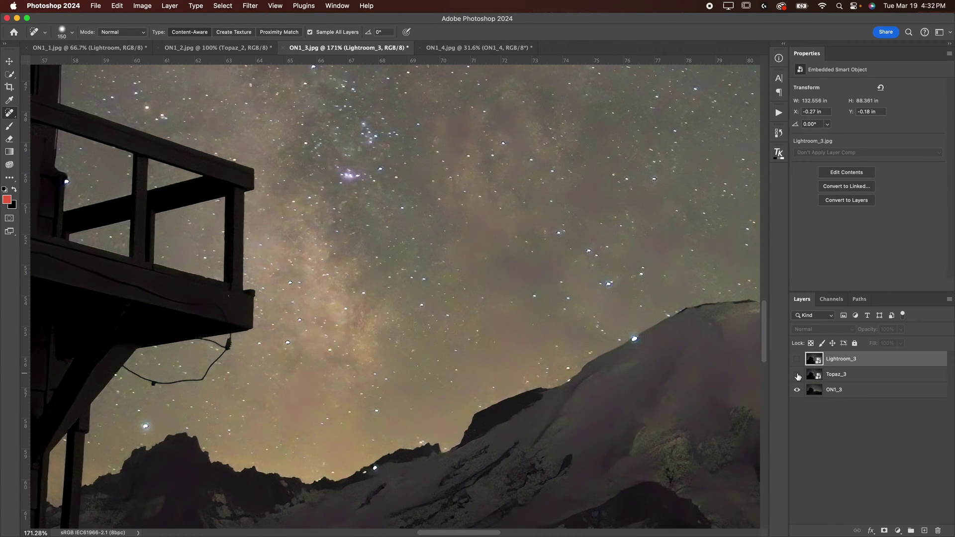
Step: Zoom out to 66.67%, frame the Milky Way and mountain, then check at 200% and 100%
key("super+minus")
key("super+minus")
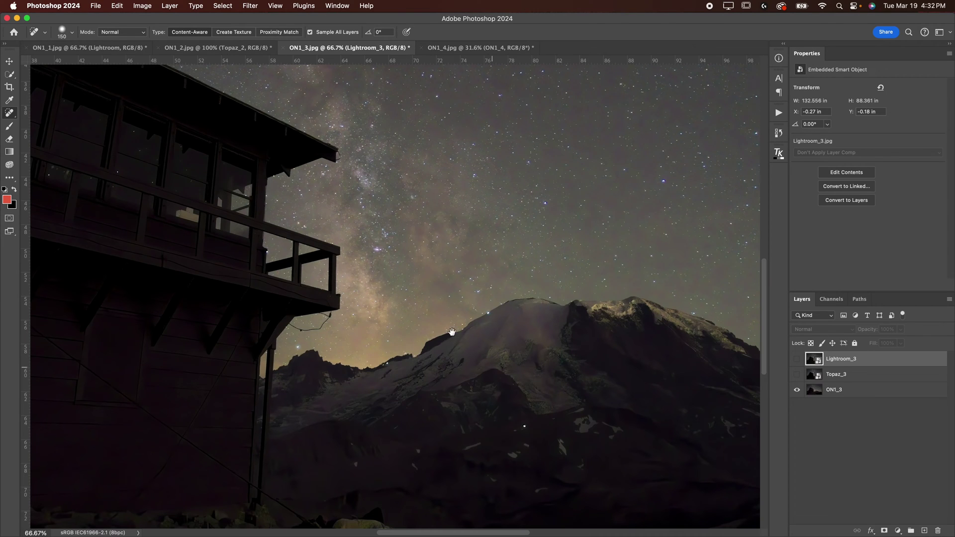
left_click_drag(554, 301, 460, 313)
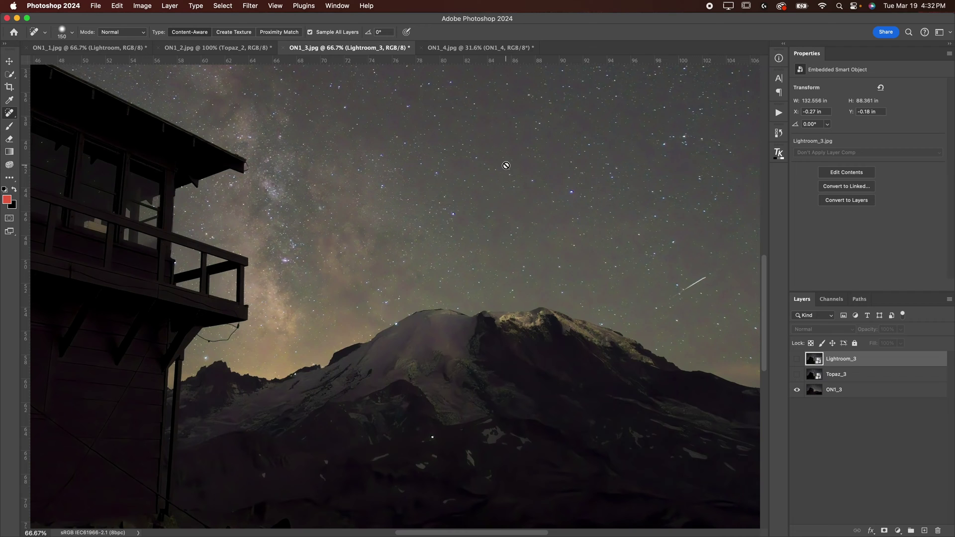
left_click_drag(662, 239, 622, 352)
left_click_drag(366, 273, 465, 257)
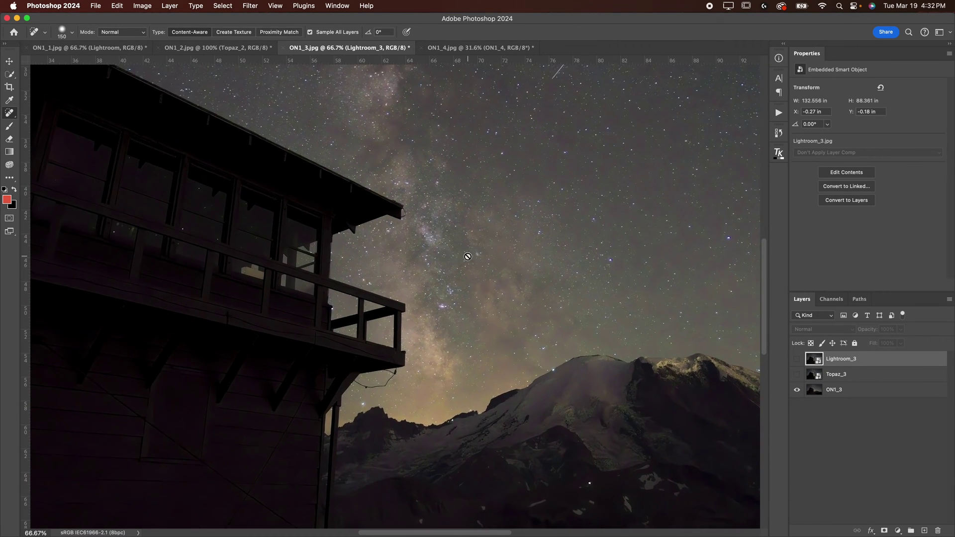
key("super+equal")
key("super+equal")
key("super+minus")
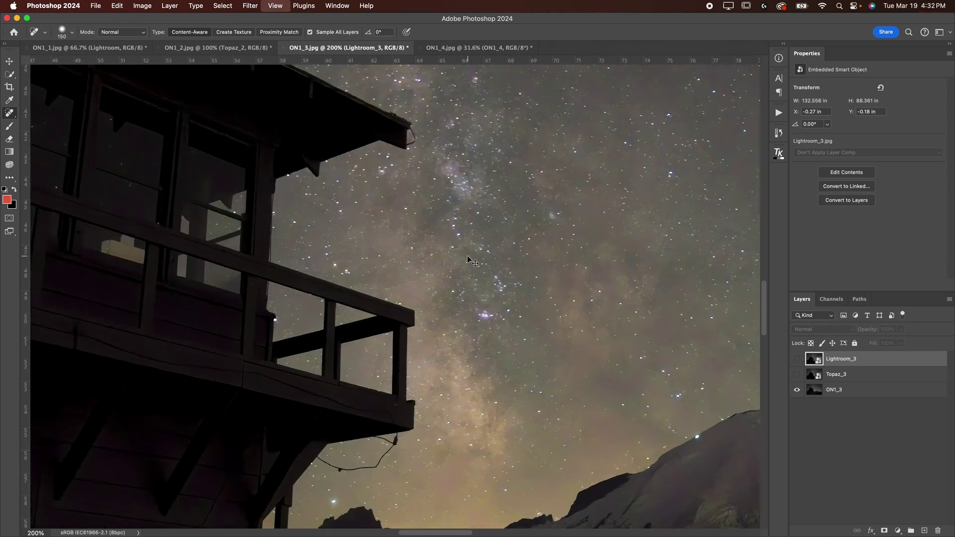
scroll(446, 264, "right", 5)
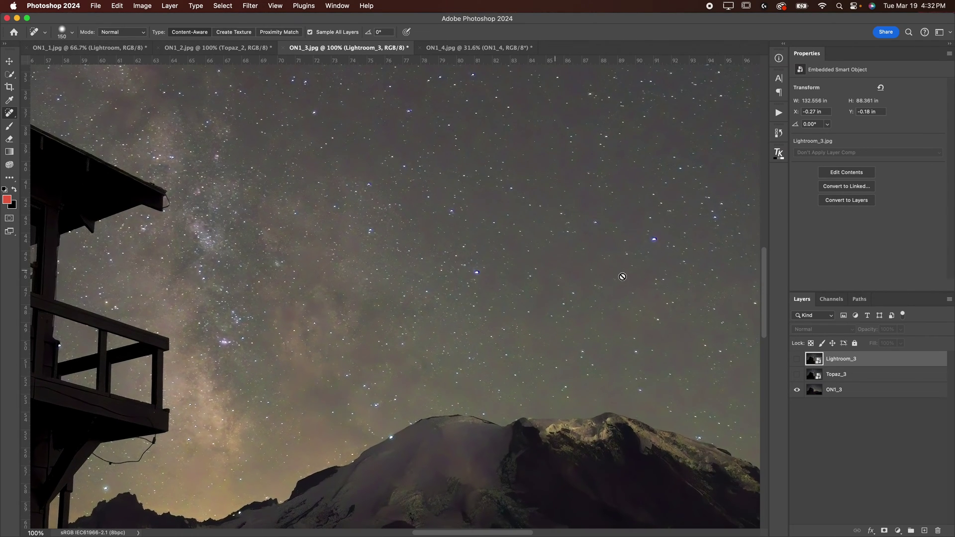
scroll(571, 305, "down", 5)
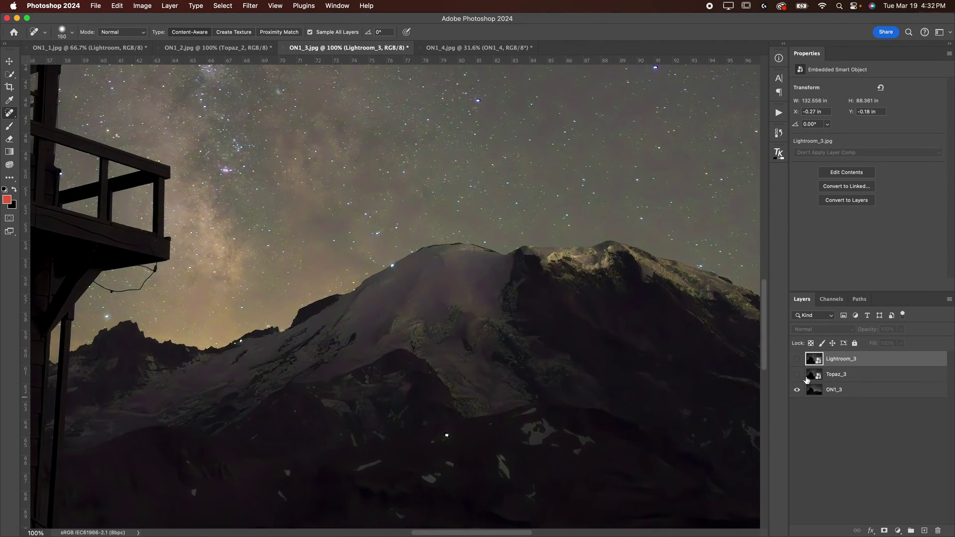
Step: Show Topaz_3, pan across the sky, then show Lightroom_3 on top
left_click(797, 374)
scroll(609, 307, "up", 8)
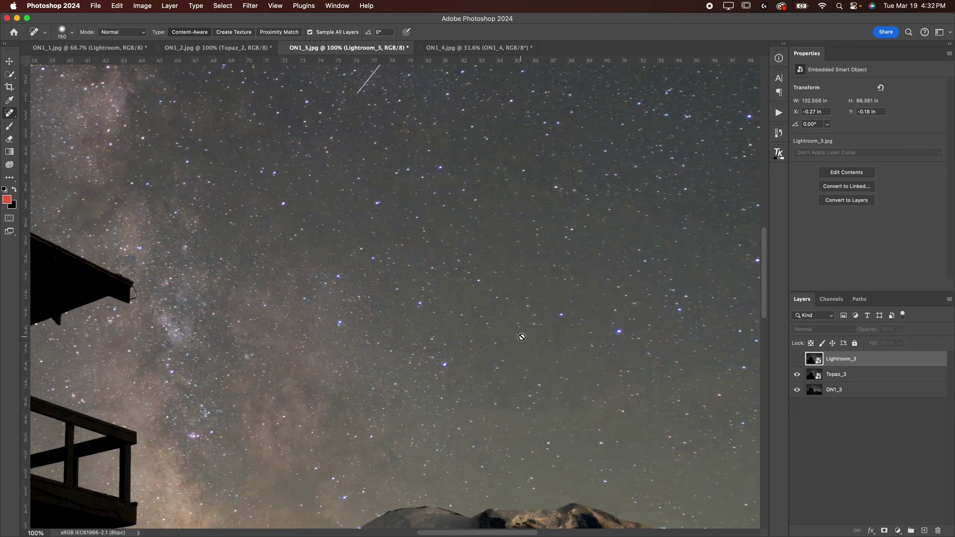
scroll(521, 337, "left", 15)
scroll(522, 337, "left", 20)
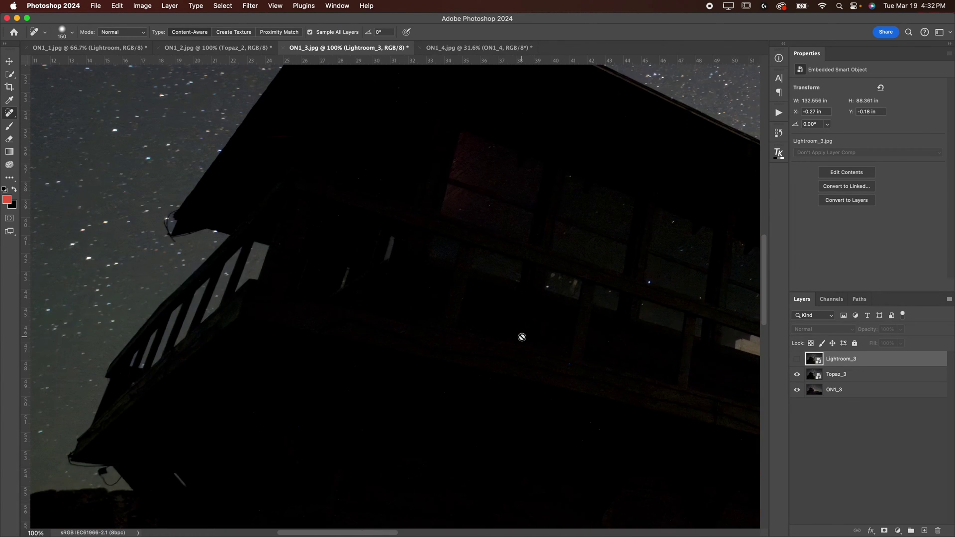
scroll(521, 337, "right", 14)
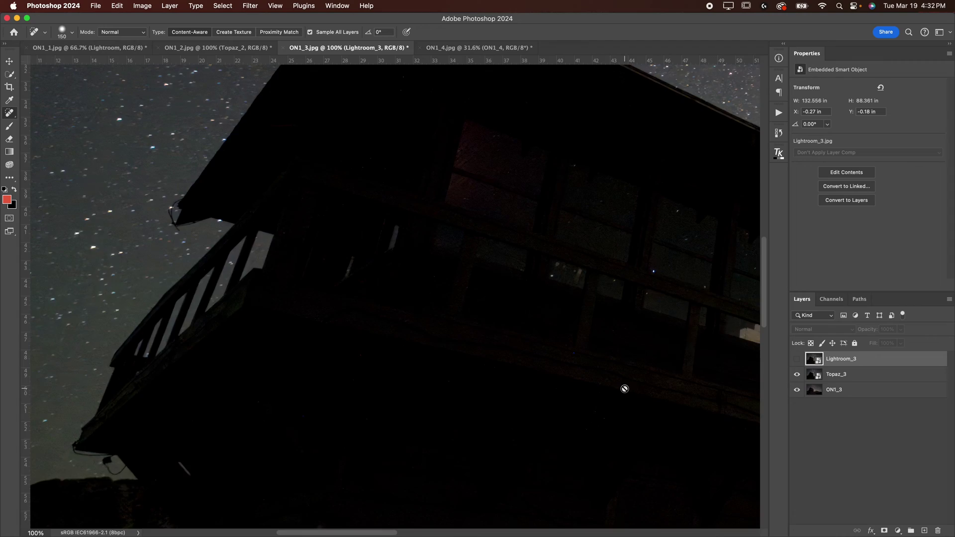
scroll(622, 388, "right", 20)
scroll(622, 388, "down", 4)
left_click(802, 362)
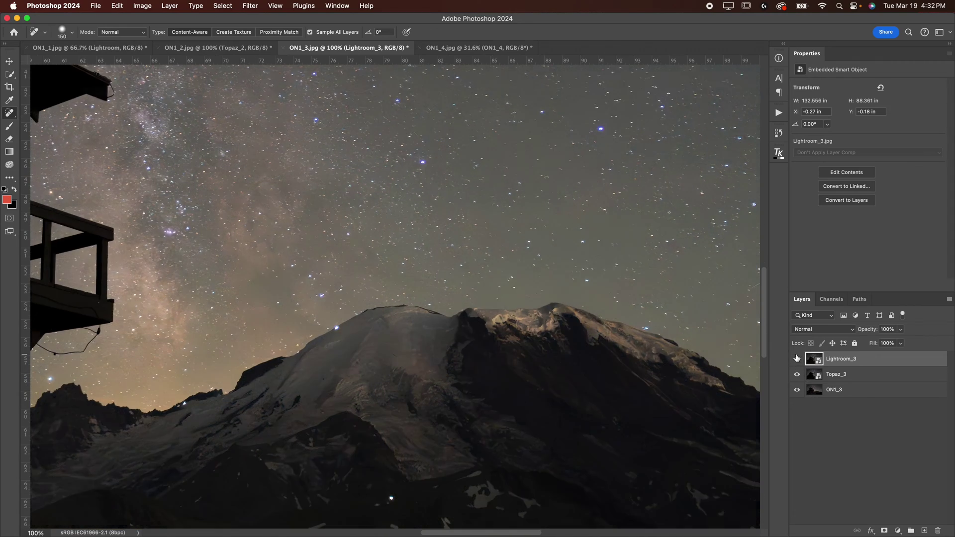
scroll(485, 293, "up", 3)
scroll(485, 294, "left", 3)
left_click_drag(463, 218, 504, 230)
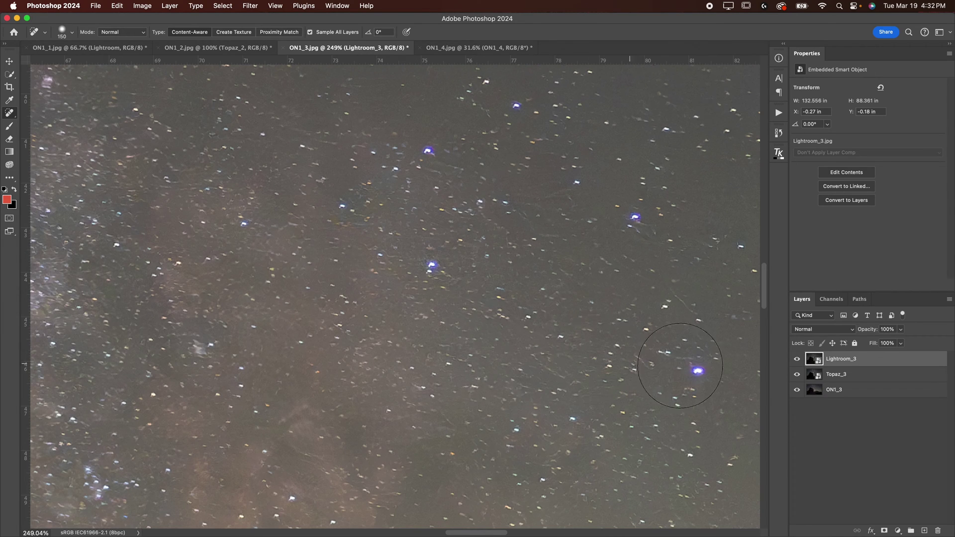
left_click(796, 359)
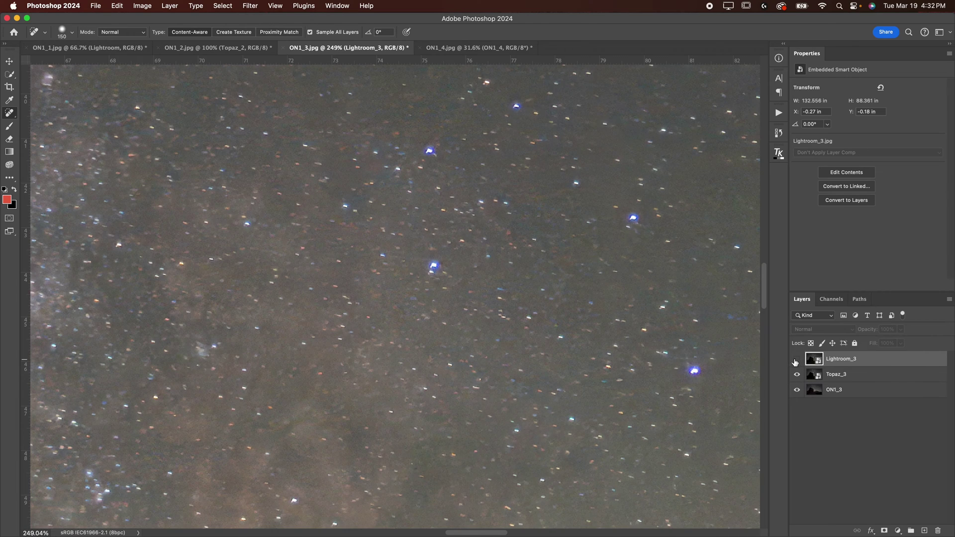
left_click(796, 359)
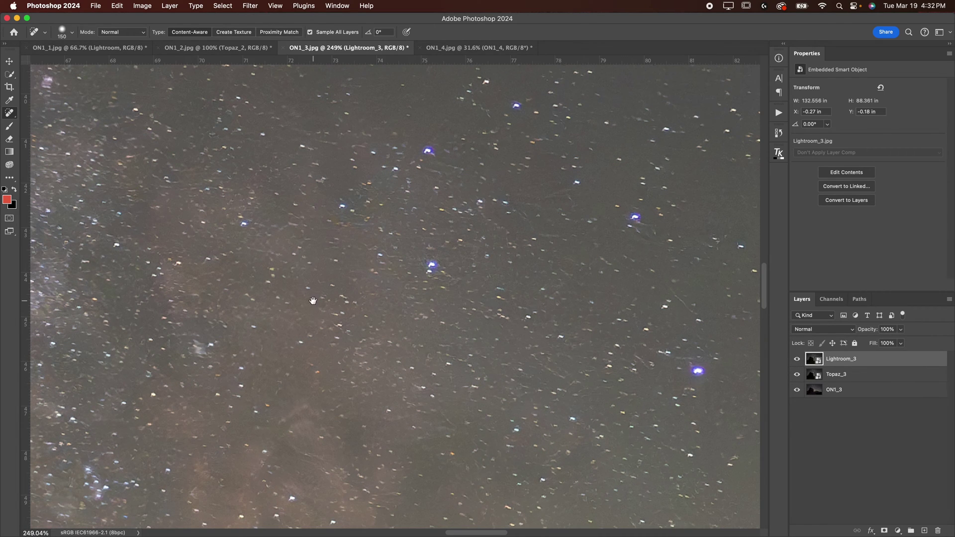
left_click_drag(312, 300, 567, 318)
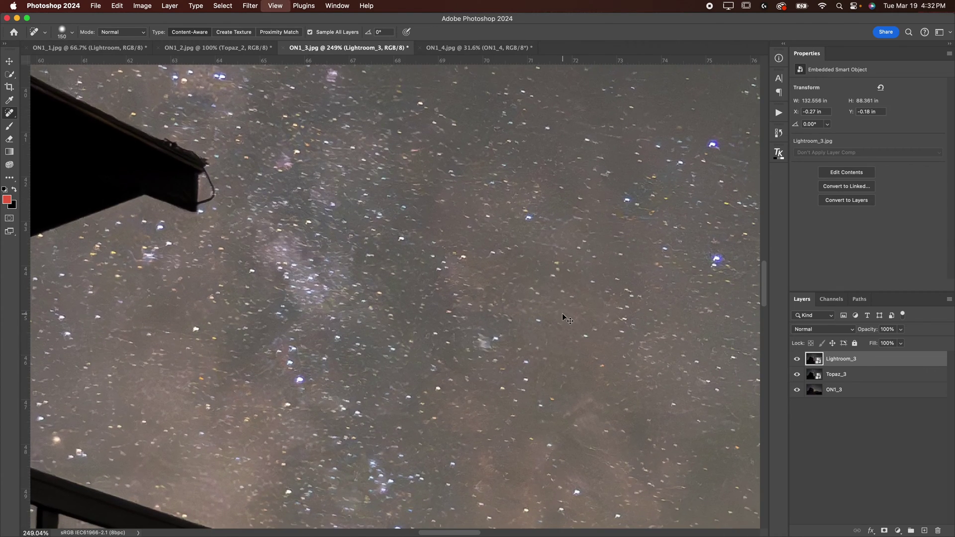
key("super+1")
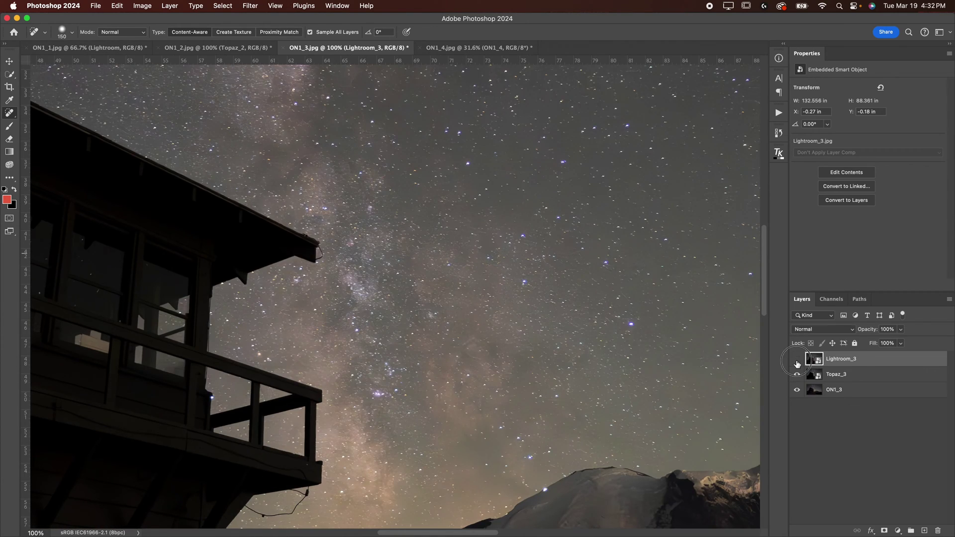
left_click(797, 362)
key("super+0")
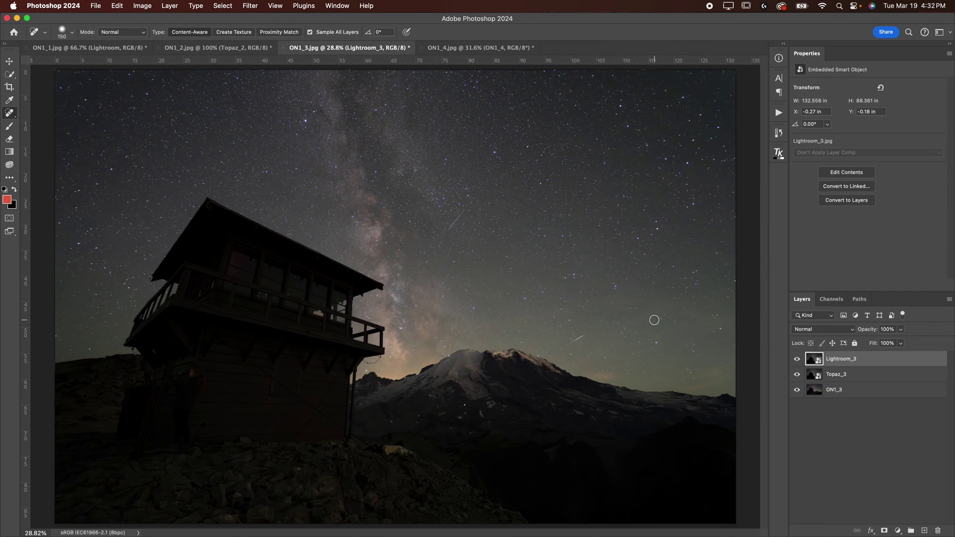
left_click(455, 48)
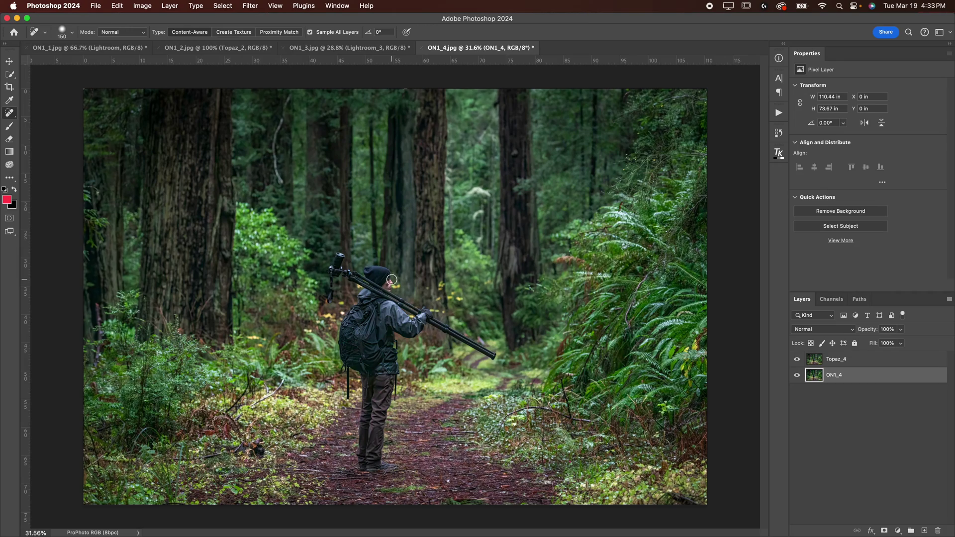
Step: Zoom in close on the hiker's head and toggle Topaz_4 off and on against ON1_4
left_click_drag(378, 279, 452, 304)
scroll(452, 304, "down", 5)
scroll(452, 304, "right", 2)
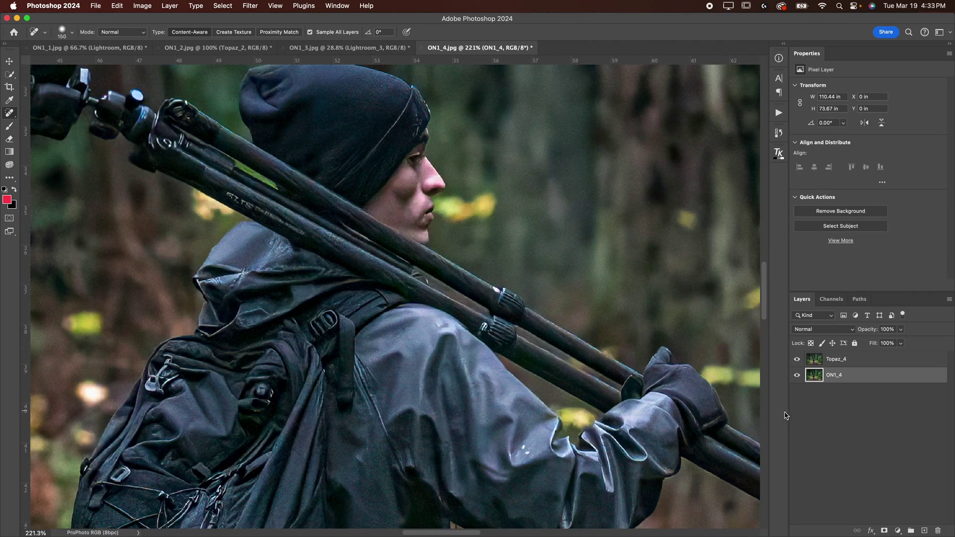
scroll(607, 334, "up", 1)
scroll(608, 333, "right", 1)
left_click(797, 359)
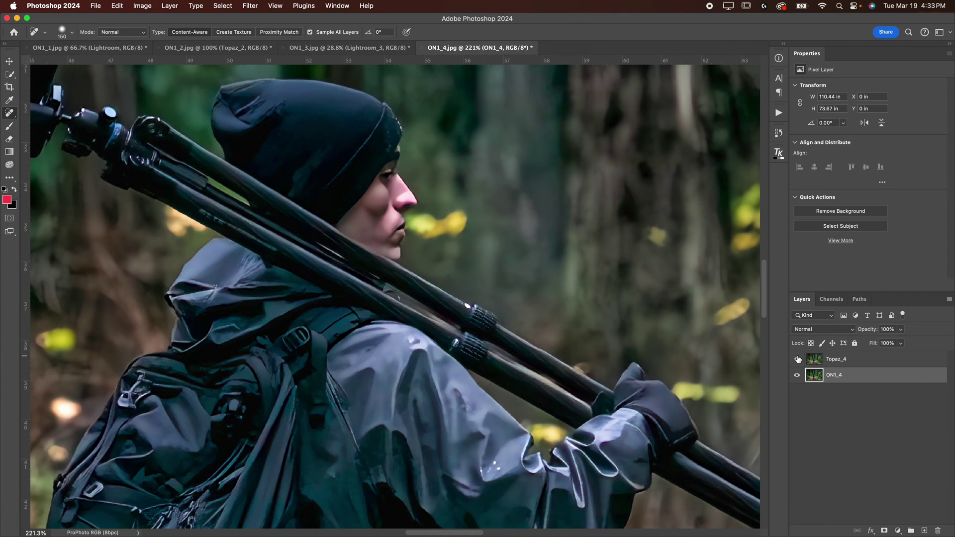
left_click(797, 359)
Step: Pan around the hiker with Topaz_4 visible, then hide Topaz_4 to compare with ON1_4
scroll(714, 351, "right", 6)
scroll(714, 351, "up", 1)
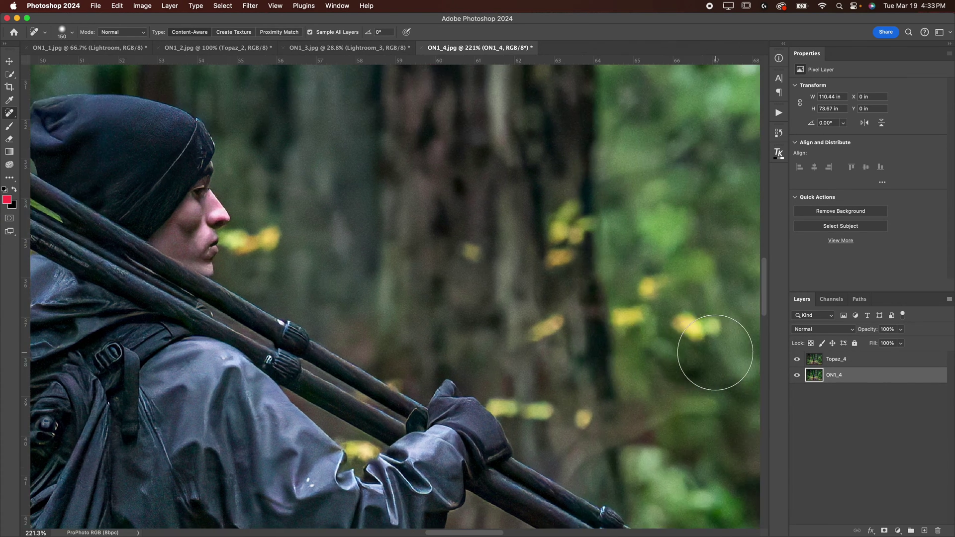
scroll(602, 208, "up", 3)
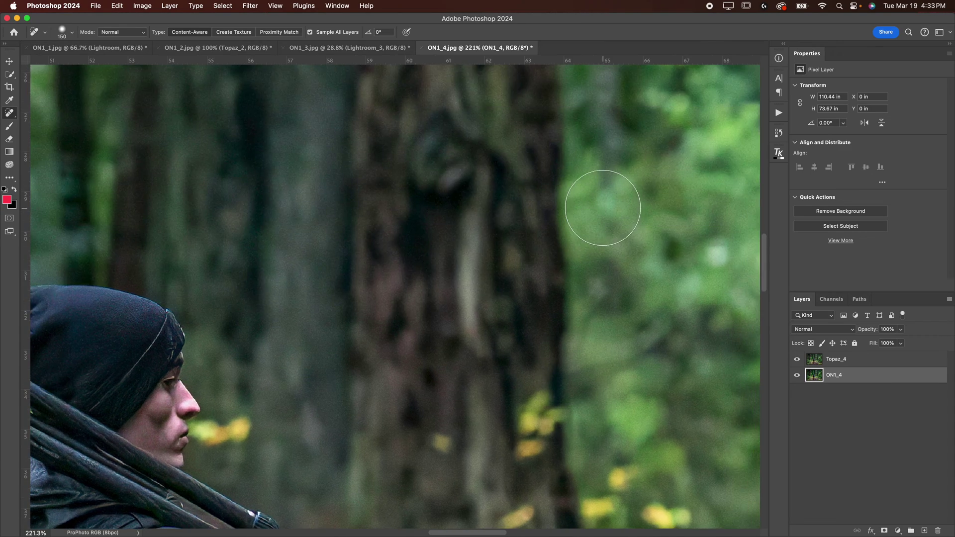
scroll(602, 208, "left", 10)
scroll(603, 208, "down", 5)
scroll(602, 208, "up", 2)
scroll(603, 208, "up", 7)
scroll(602, 208, "right", 20)
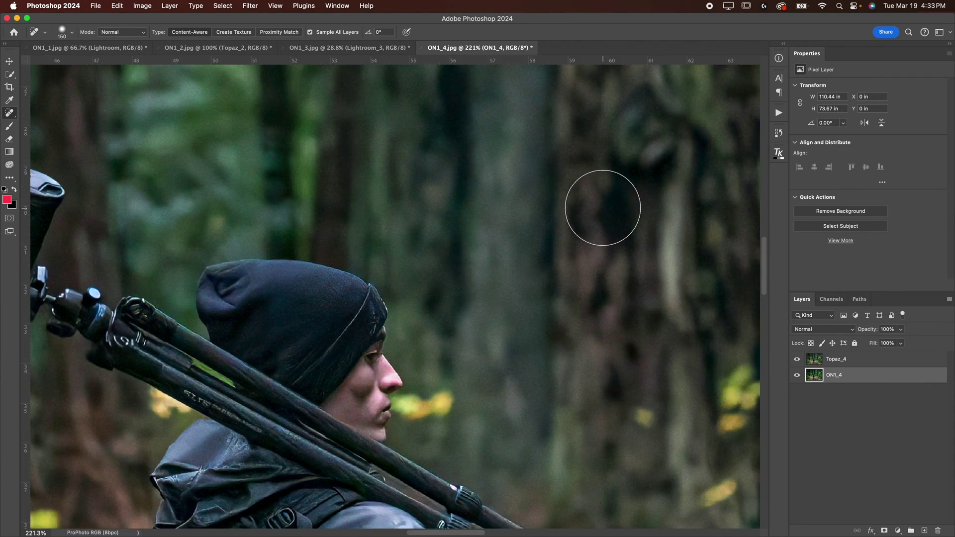
scroll(472, 258, "down", 6)
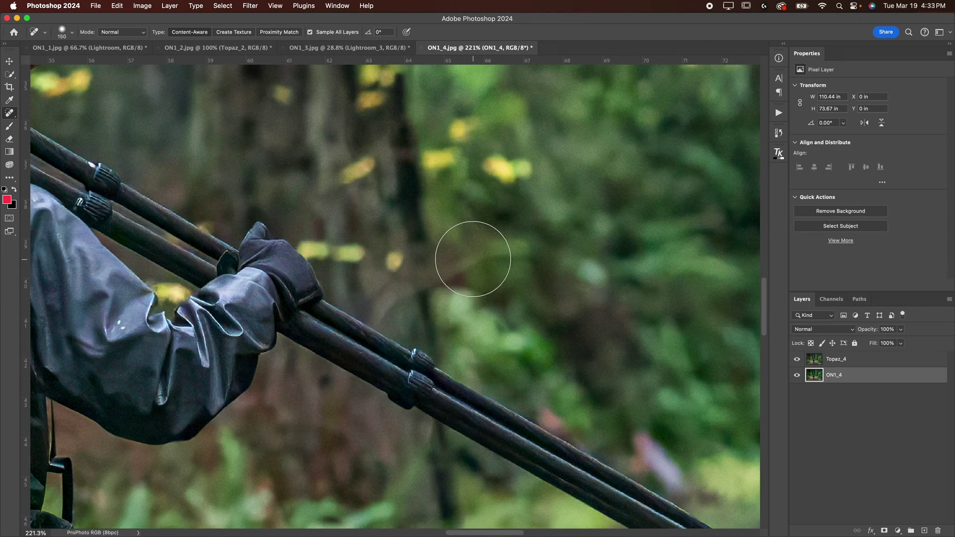
scroll(472, 259, "up", 5)
scroll(473, 258, "left", 4)
scroll(473, 258, "right", 2)
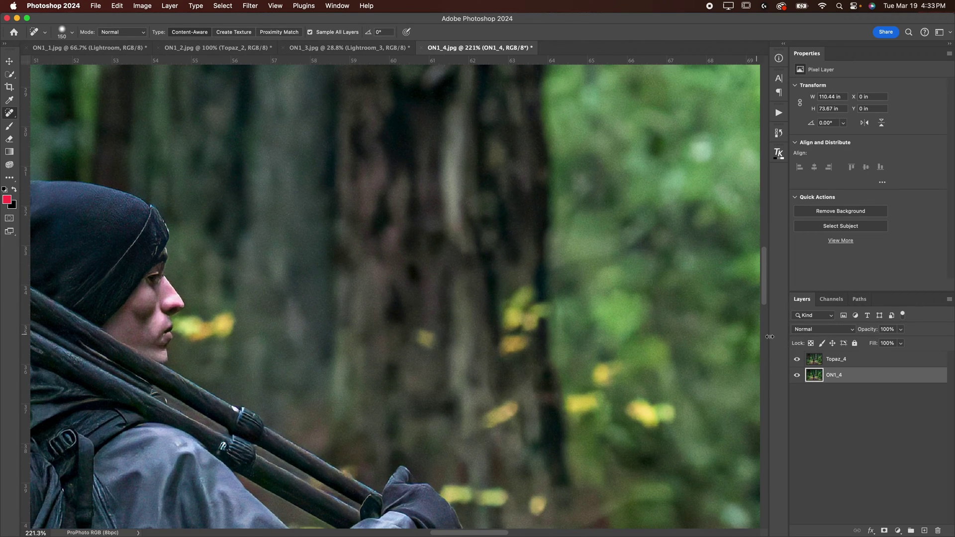
left_click(796, 359)
Step: Pan across the ON1_4 result, then turn the Topaz_4 layer back on
scroll(603, 330, "down", 4)
scroll(603, 330, "left", 2)
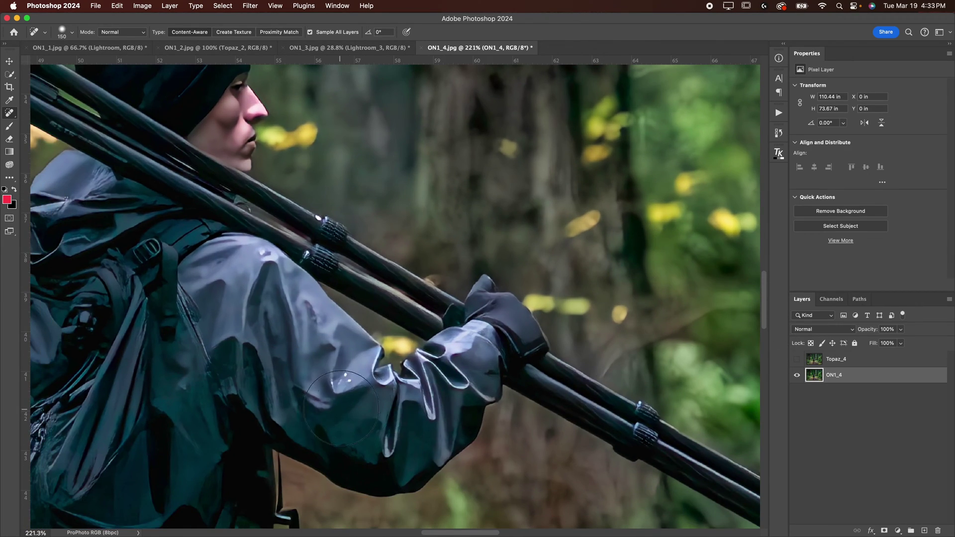
scroll(341, 408, "up", 1)
scroll(341, 408, "left", 5)
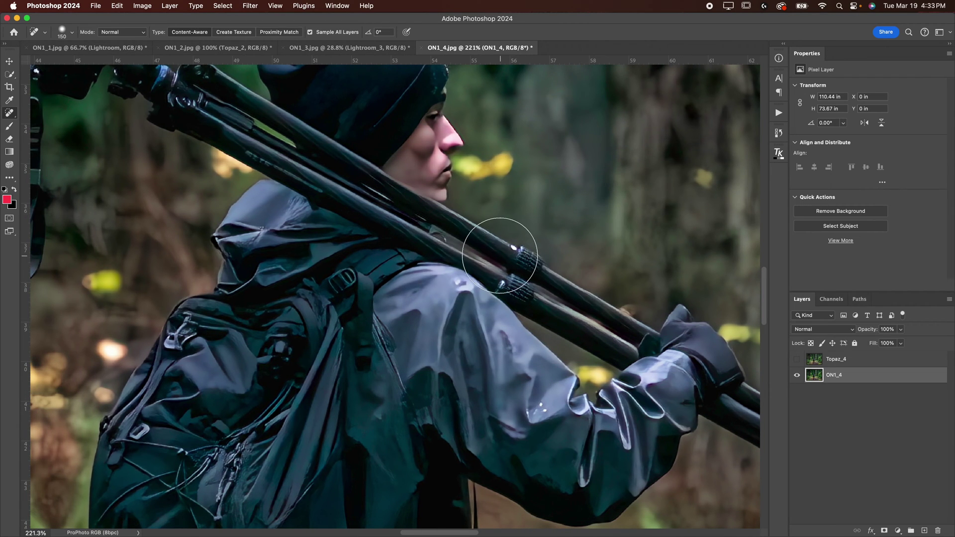
scroll(499, 256, "down", 5)
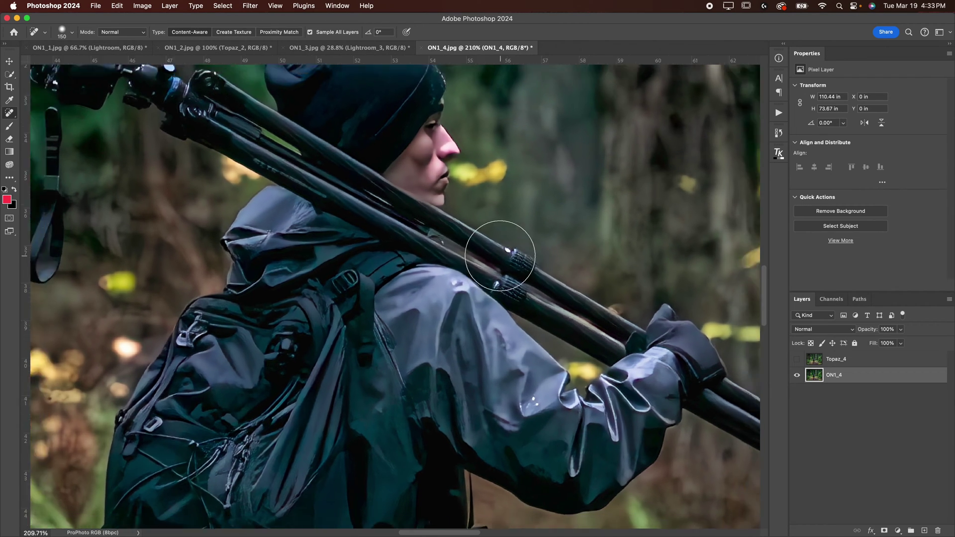
scroll(500, 269, "right", 6)
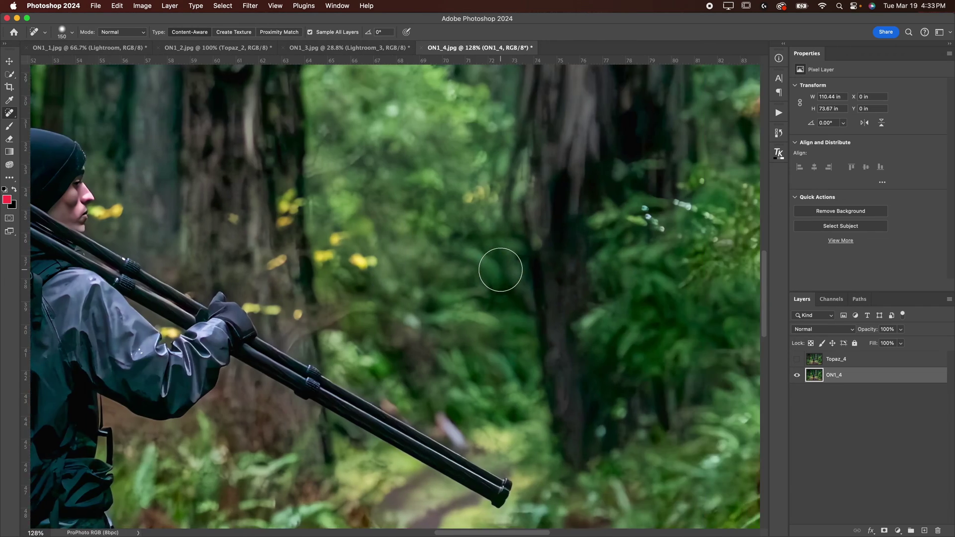
scroll(499, 269, "left", 4)
scroll(499, 269, "down", 2)
scroll(499, 269, "right", 2)
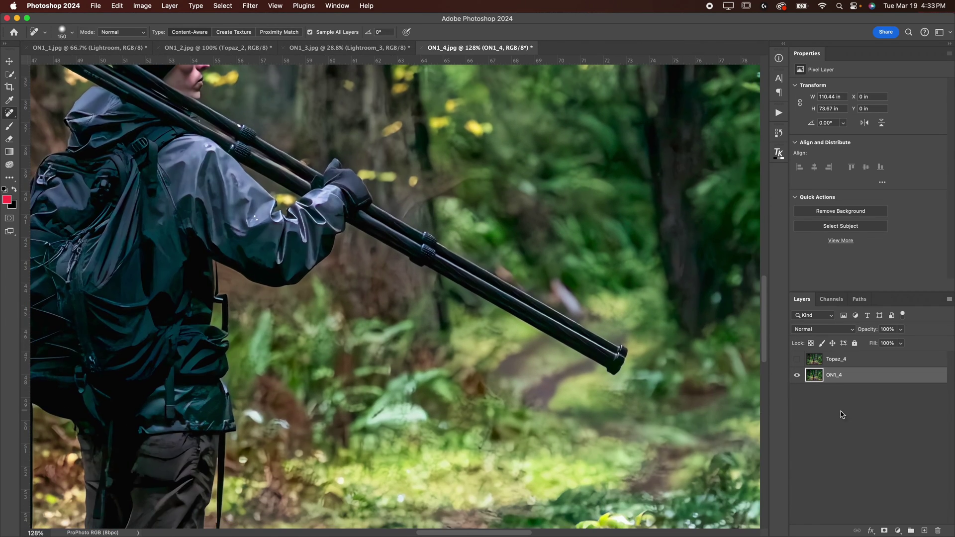
left_click(796, 359)
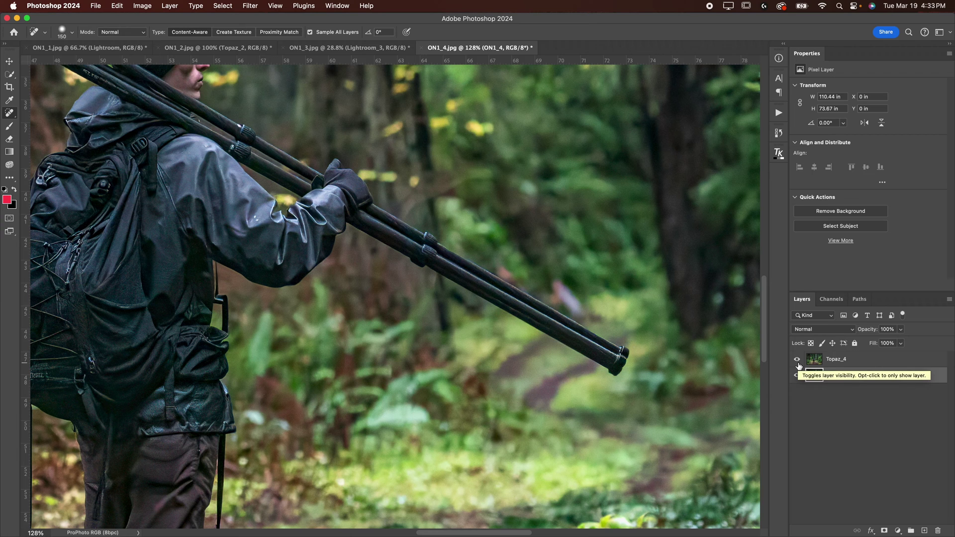